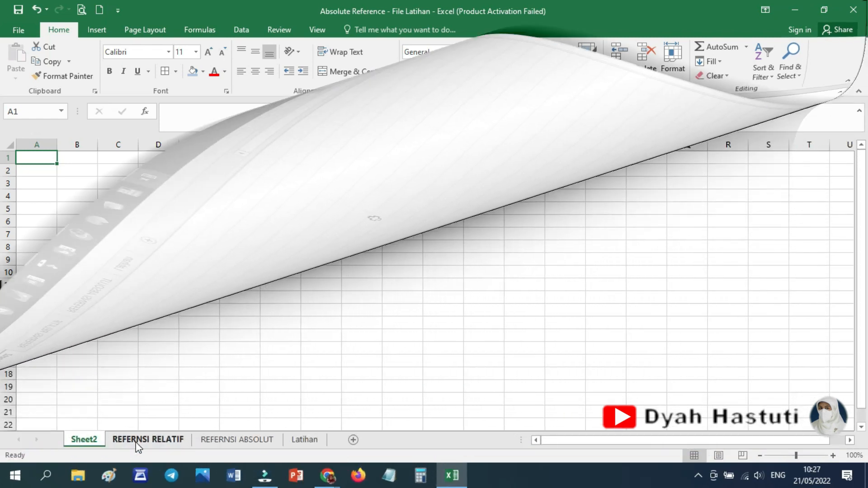
# On the REFERNSI RELATIF sheet, calculate Harga Total in D4 with =B4*C4 and fill the formula down to D8.
pyautogui.click(136, 439)
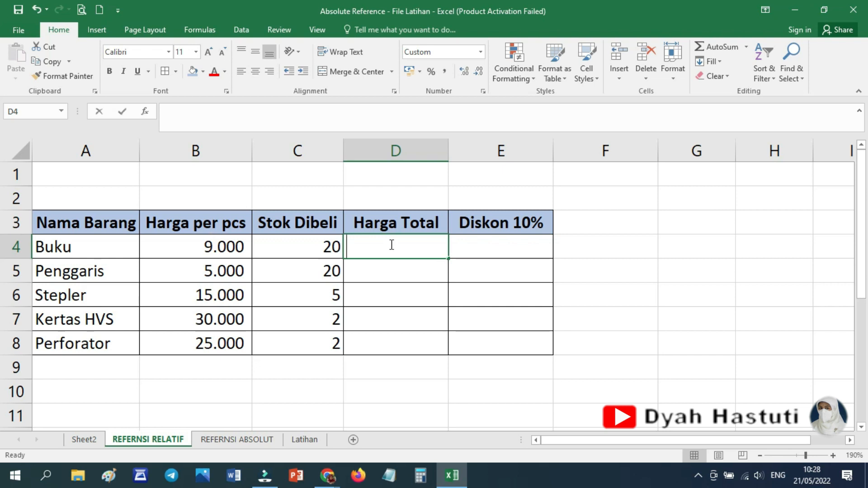
pyautogui.write('=')
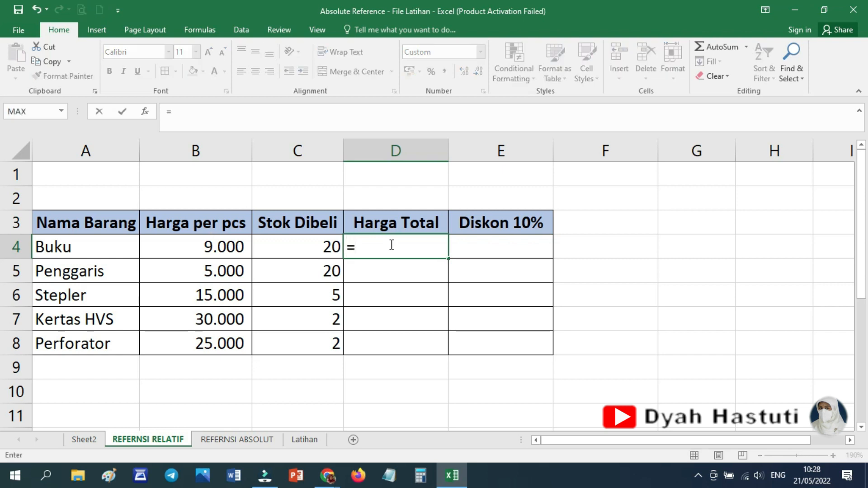
pyautogui.click(227, 247)
pyautogui.write('*')
pyautogui.click(328, 249)
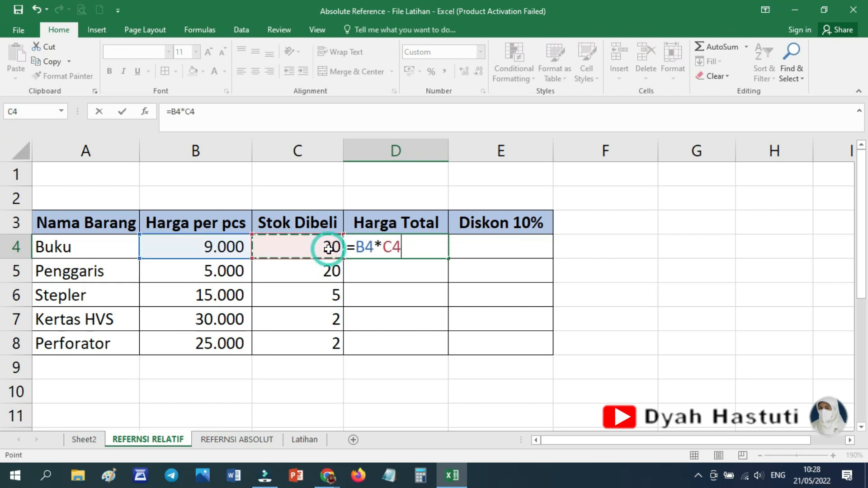
pyautogui.press('Return')
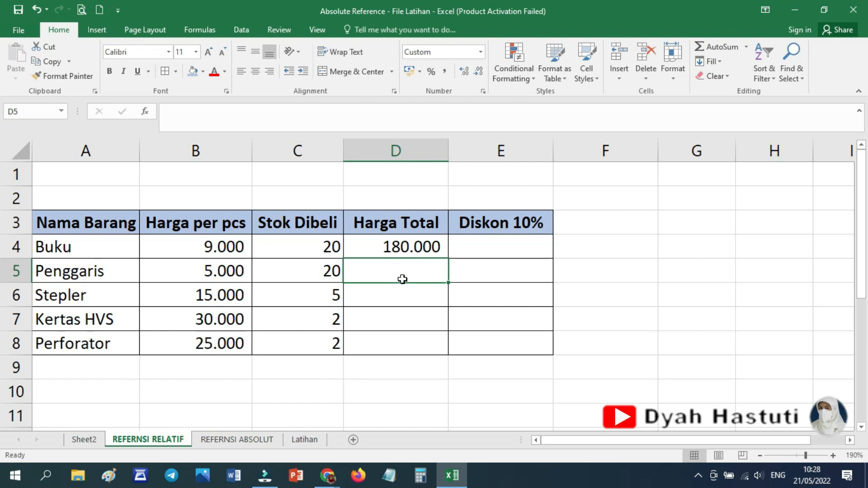
pyautogui.click(425, 244)
pyautogui.moveTo(448, 261); pyautogui.dragTo(448, 355)
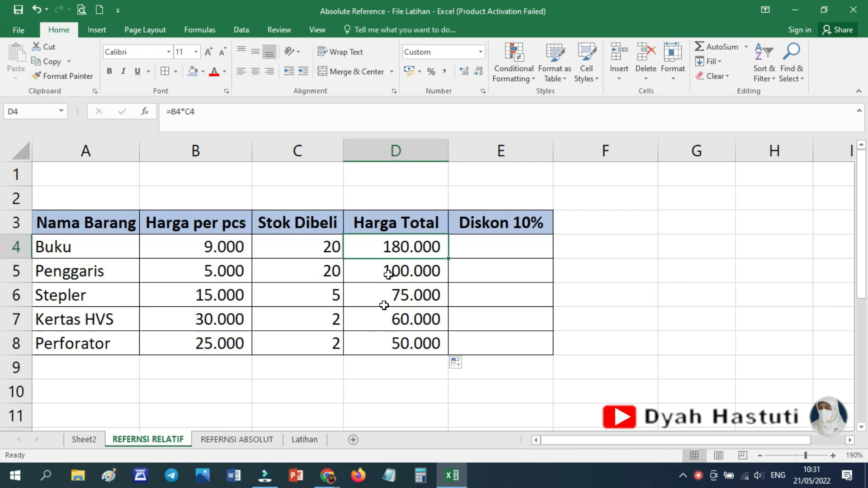
# Show the sheet's formulas to examine the cell references in D4:D8, and return to displaying values.
pyautogui.moveTo(394, 246); pyautogui.dragTo(398, 342)
pyautogui.click(212, 30)
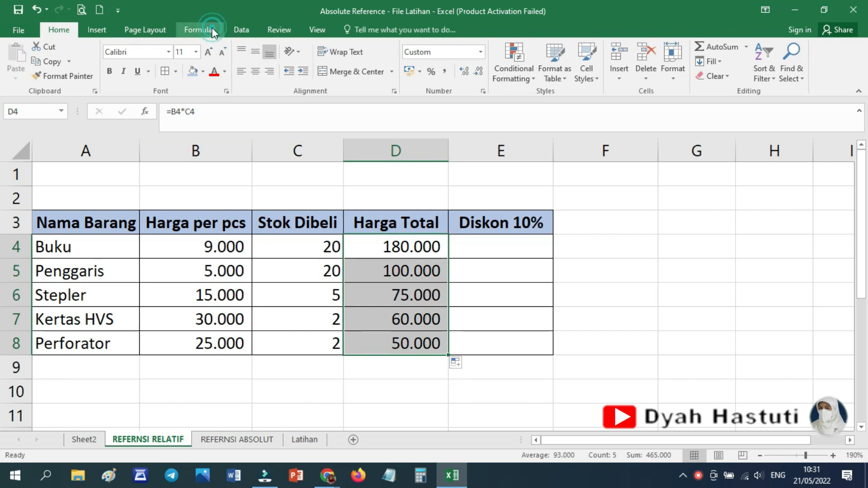
pyautogui.click(594, 45)
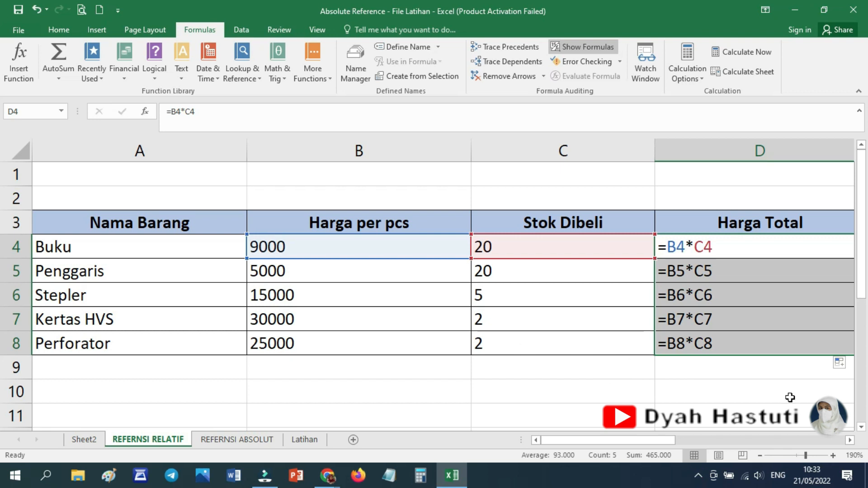
pyautogui.click(575, 48)
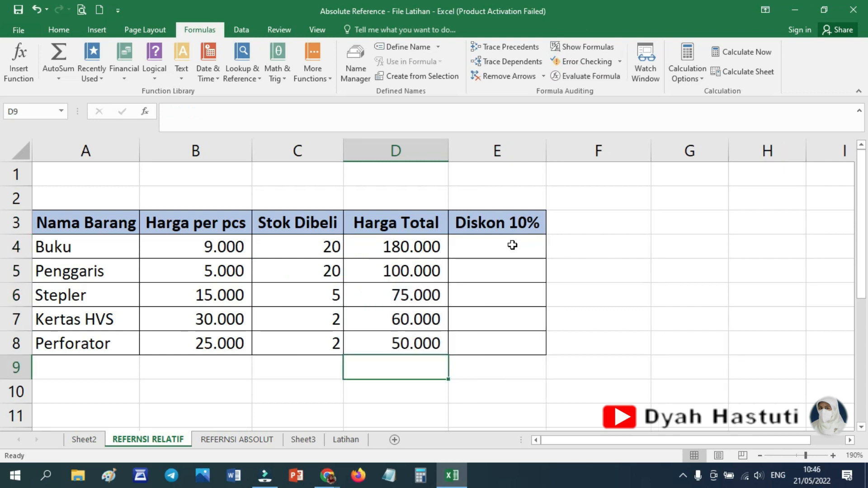
# Calculate the discount for Buku in E4 of the Diskon 10% column with the formula =D4*10%.
pyautogui.moveTo(512, 245); pyautogui.dragTo(502, 327)
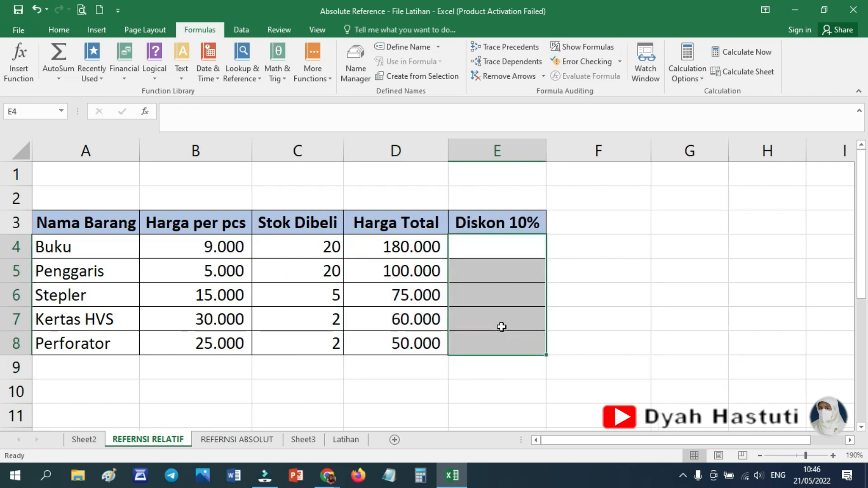
pyautogui.click(495, 248)
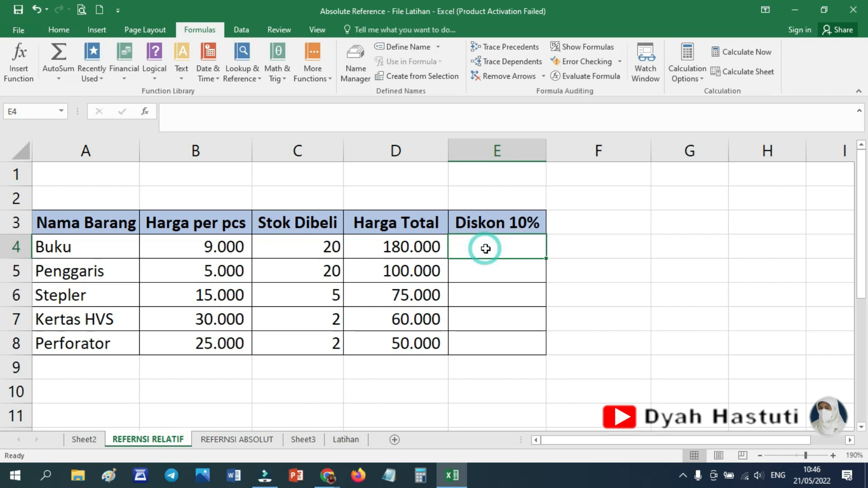
pyautogui.write('=')
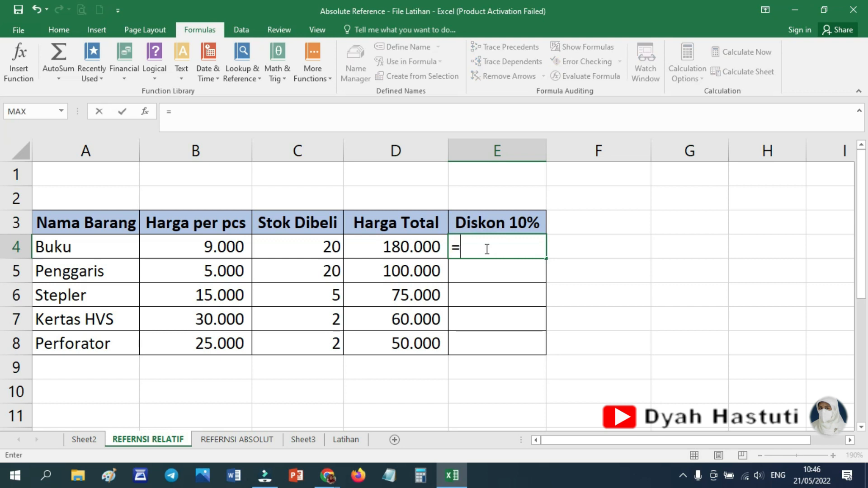
pyautogui.click(404, 248)
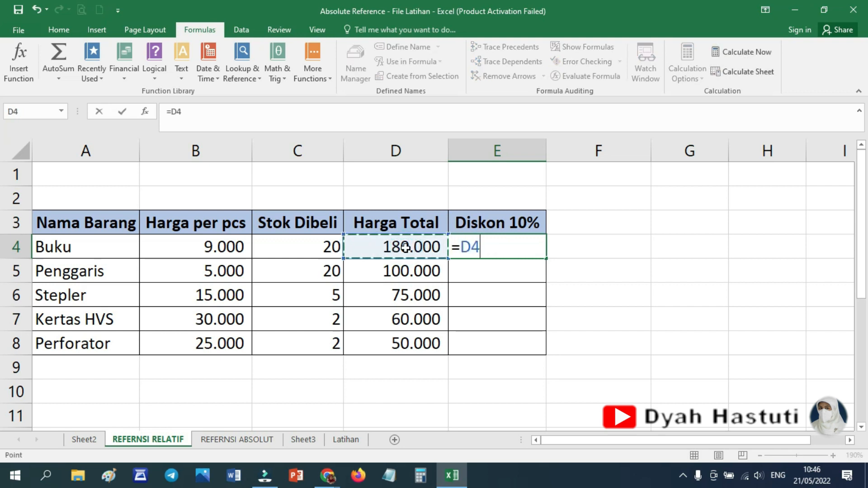
pyautogui.write('*10%')
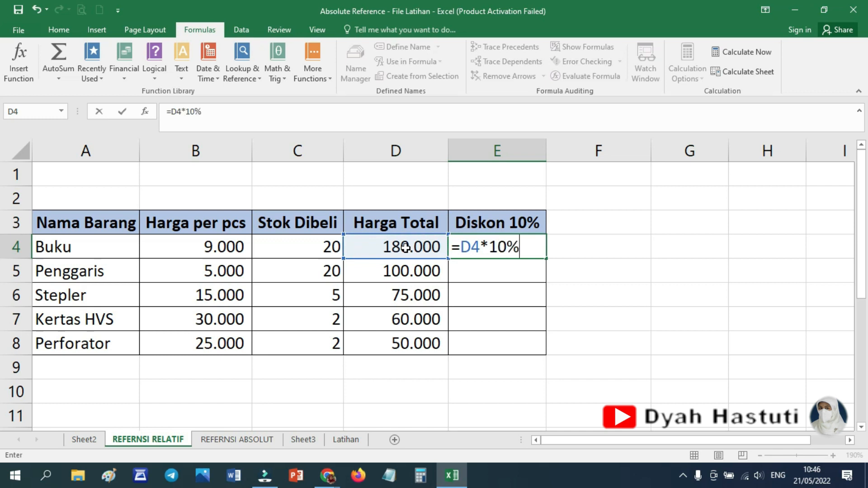
pyautogui.press('Return')
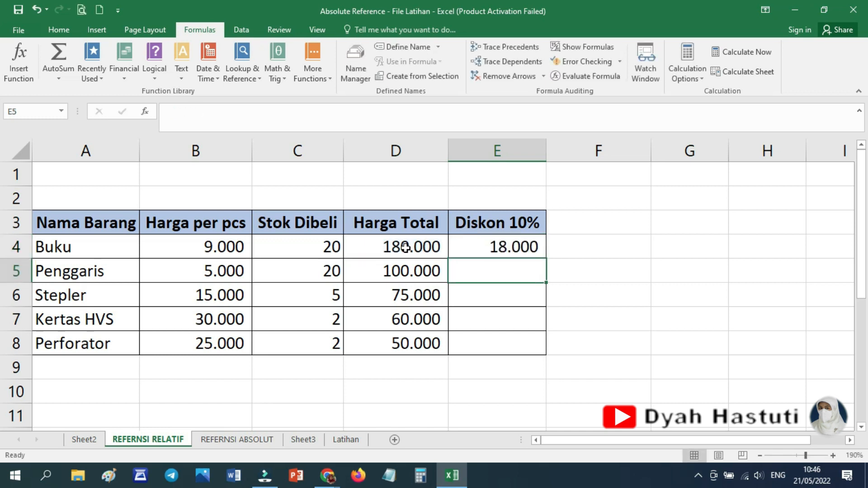
# Fill the discount formula from E4 down to E8 for the remaining items.
pyautogui.click(522, 244)
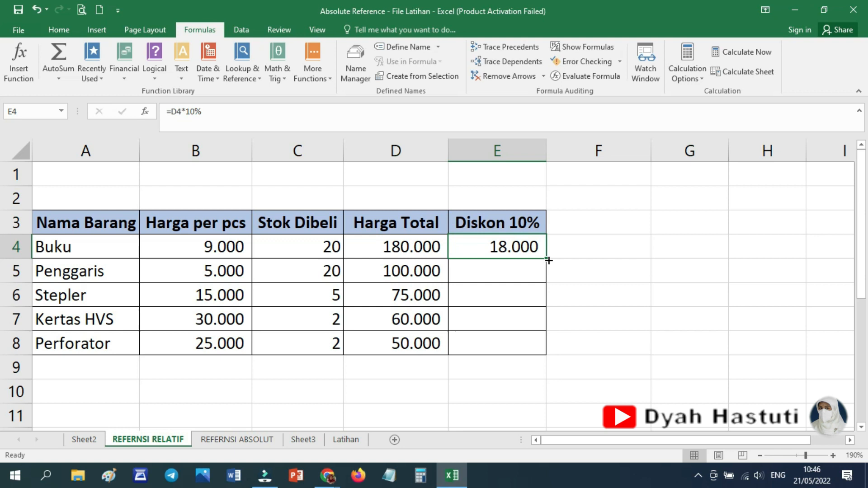
pyautogui.moveTo(548, 259); pyautogui.dragTo(538, 346)
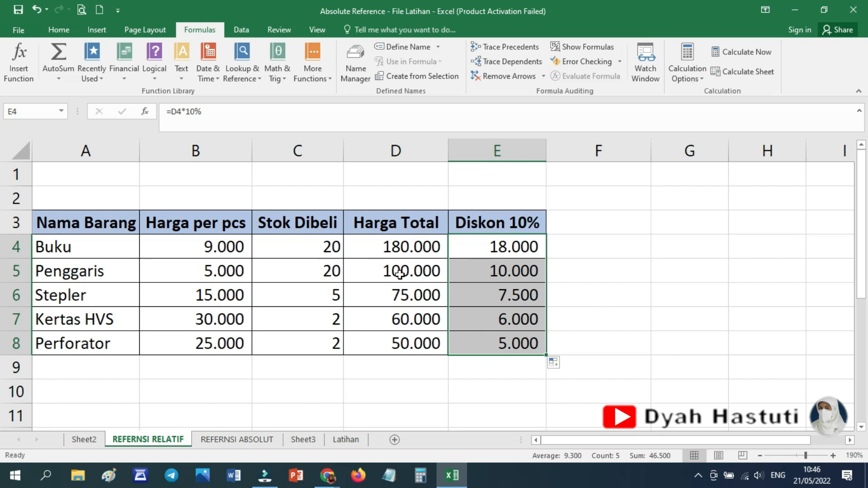
pyautogui.click(568, 347)
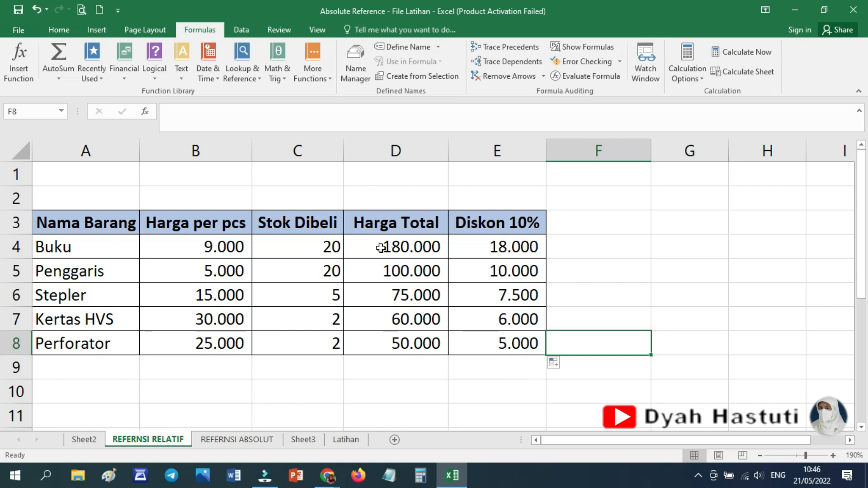
# Format the Harga Total and Diskon 10% values in D4:E8 as Accounting with the Rp currency symbol.
pyautogui.moveTo(387, 246); pyautogui.dragTo(500, 340)
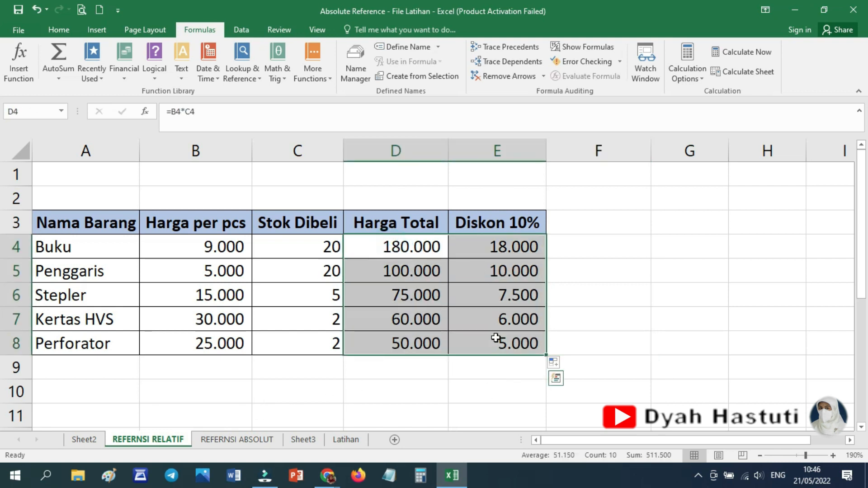
pyautogui.rightClick(453, 300)
pyautogui.press('Escape')
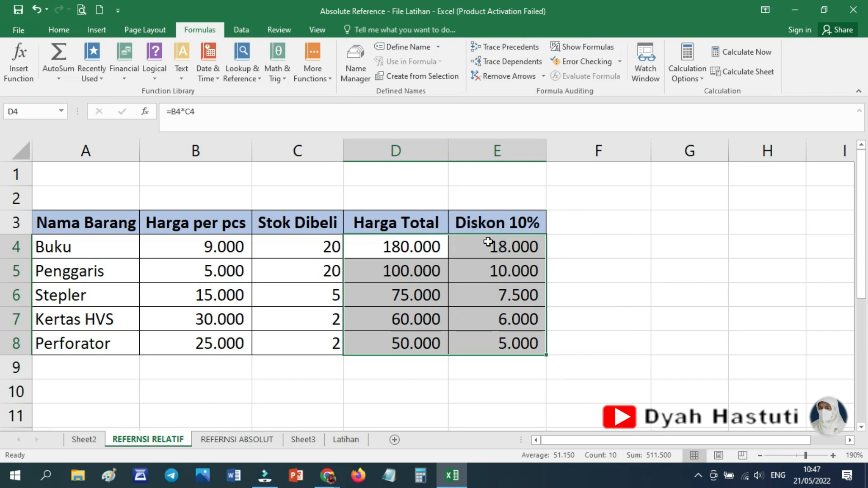
pyautogui.hotkey('ctrl', '1')
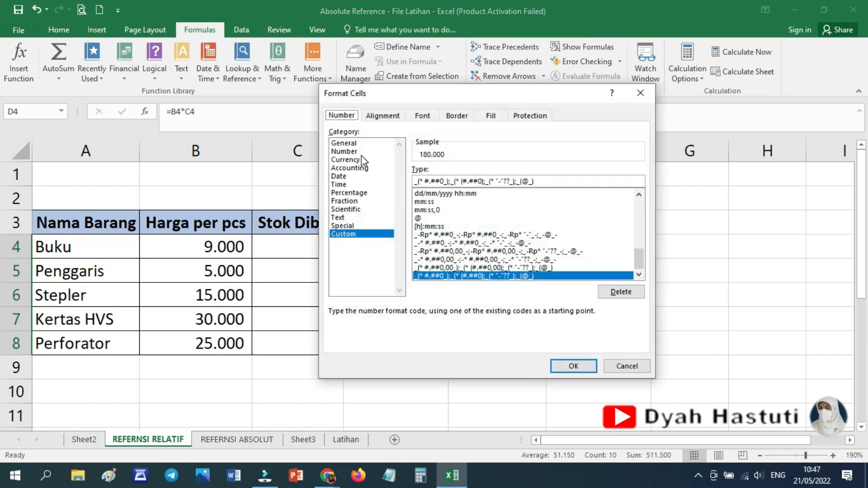
pyautogui.click(353, 168)
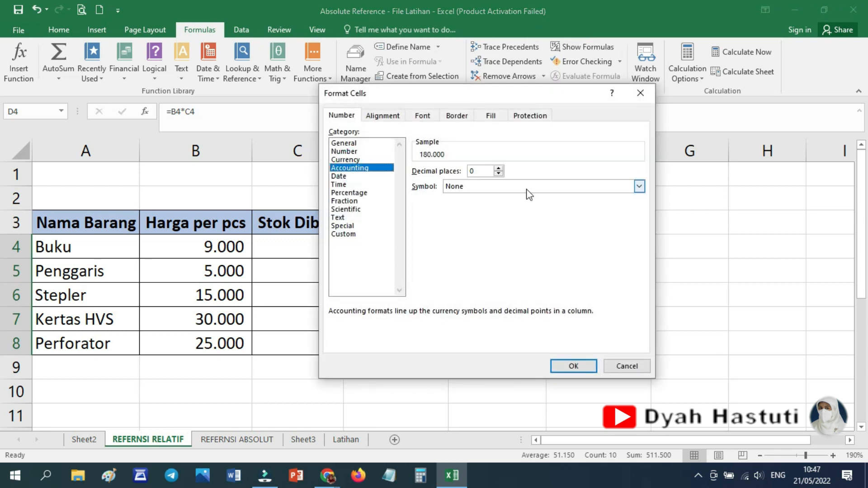
pyautogui.click(639, 186)
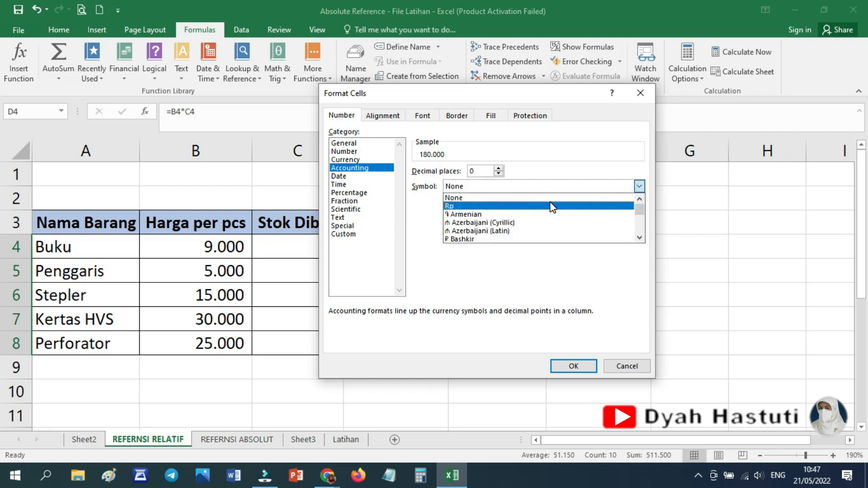
pyautogui.click(543, 210)
pyautogui.click(573, 362)
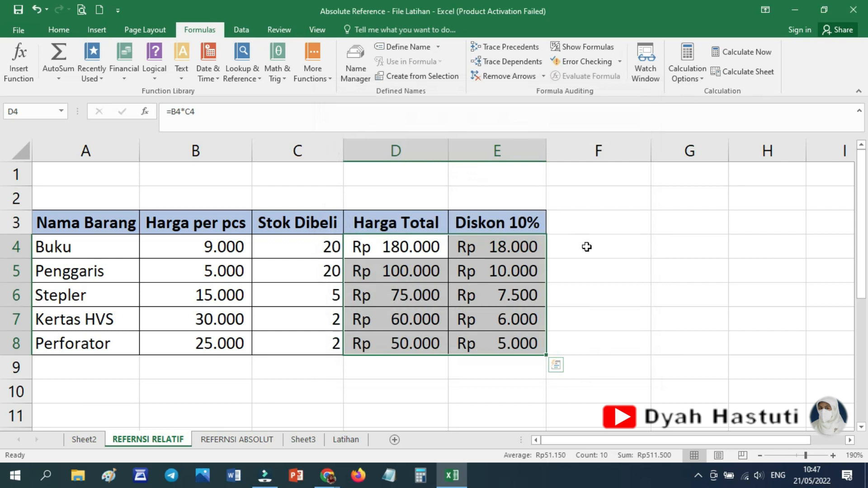
pyautogui.click(528, 360)
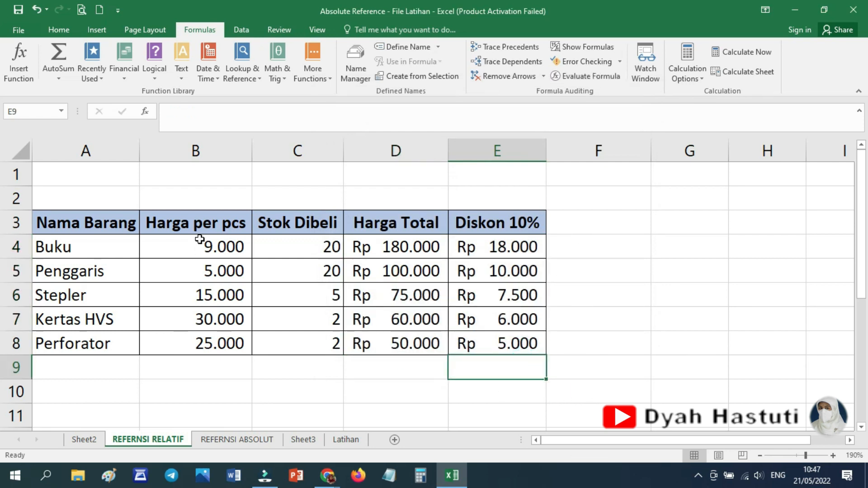
# Format the Harga per pcs values in B4:B8 as Accounting with the Rp currency symbol.
pyautogui.moveTo(200, 244); pyautogui.dragTo(202, 343)
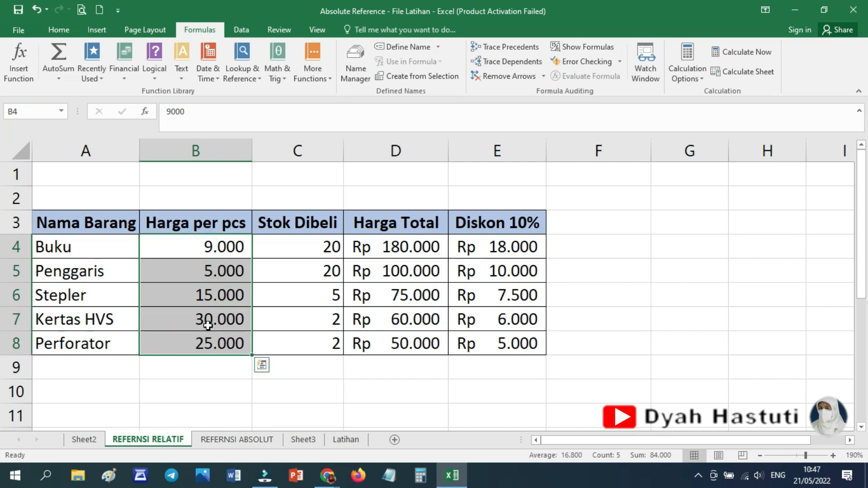
pyautogui.rightClick(208, 324)
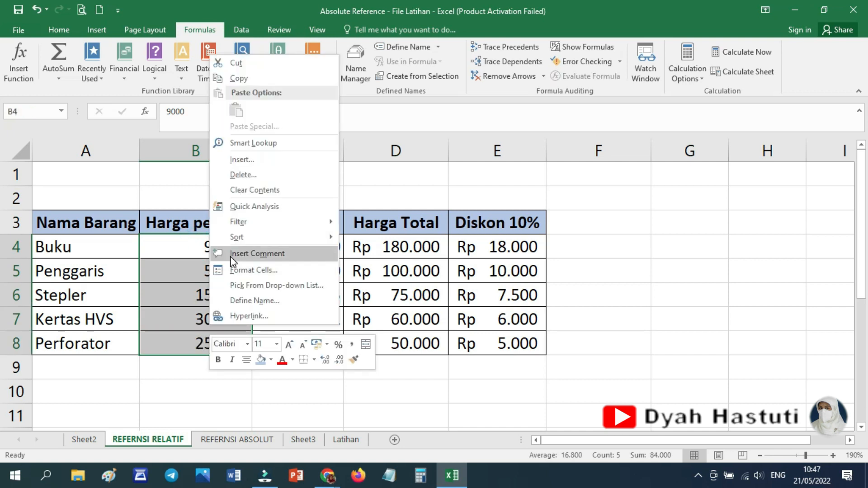
pyautogui.click(253, 270)
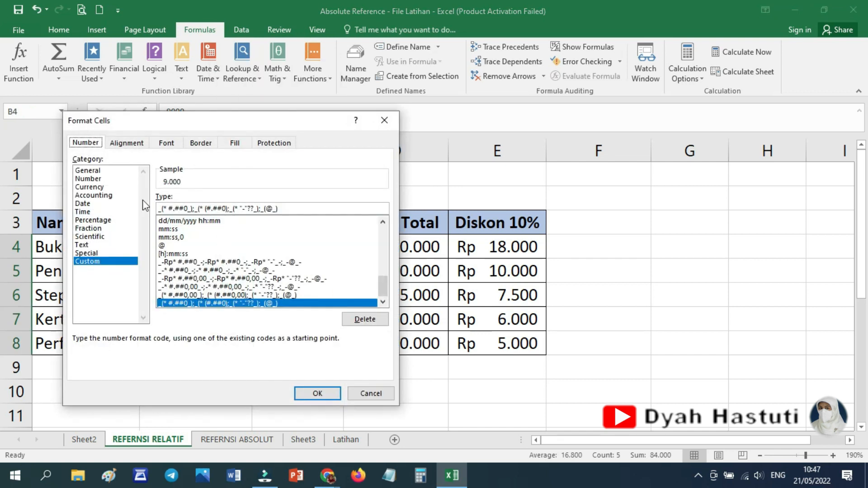
pyautogui.click(97, 196)
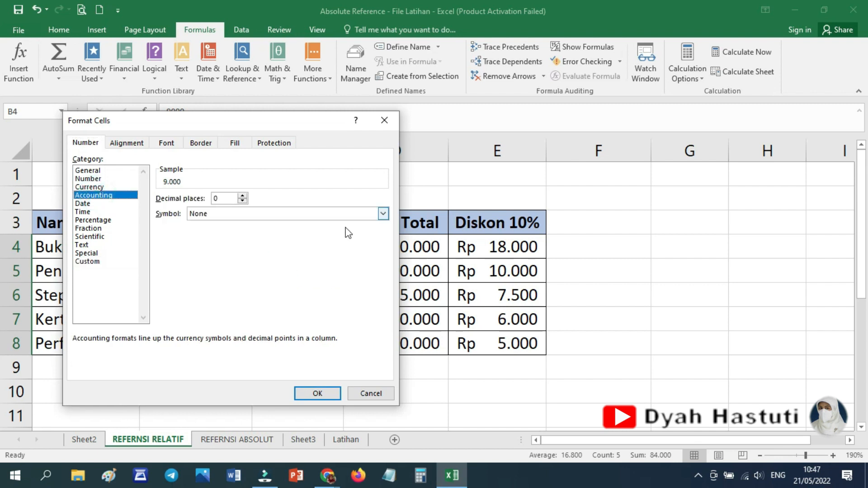
pyautogui.click(384, 214)
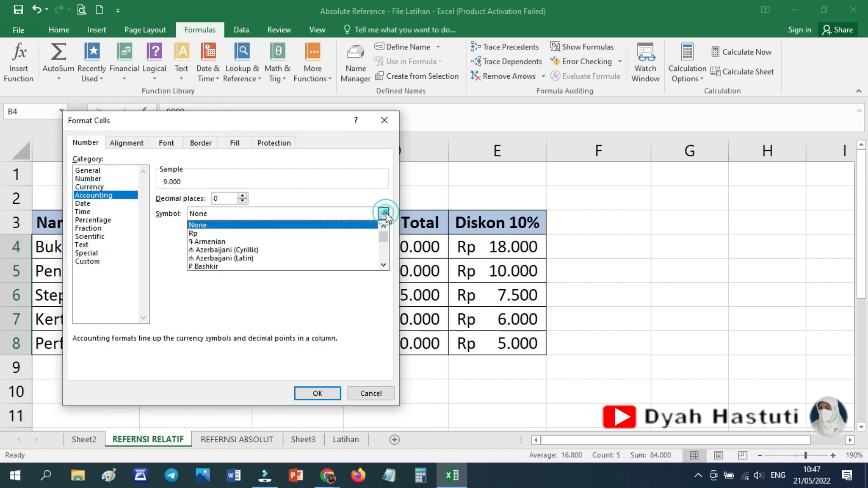
pyautogui.click(299, 233)
pyautogui.click(317, 393)
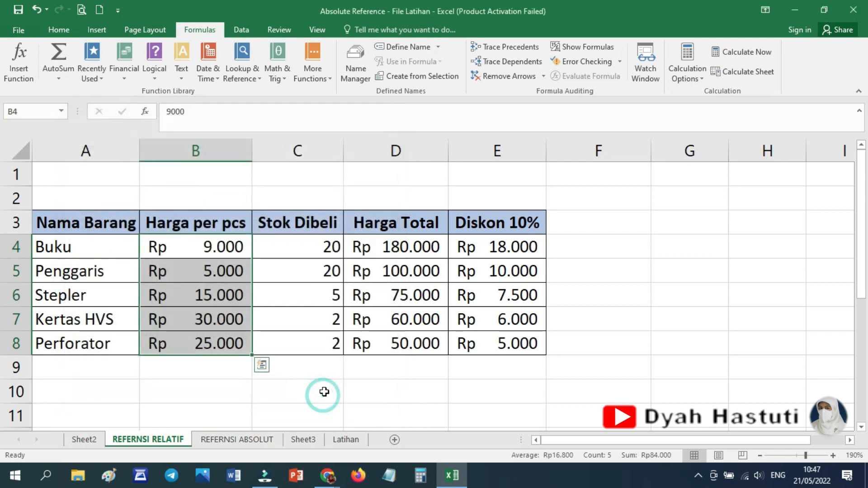
pyautogui.click(600, 368)
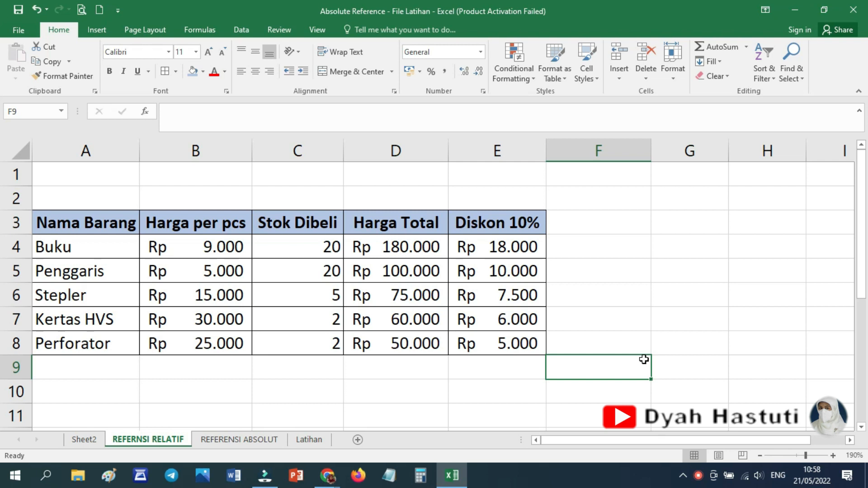
# Calculate the Harga Total for Buku in D5 of the REFERENSI ABSOLUT sheet with the formula =B5*C5.
pyautogui.click(241, 440)
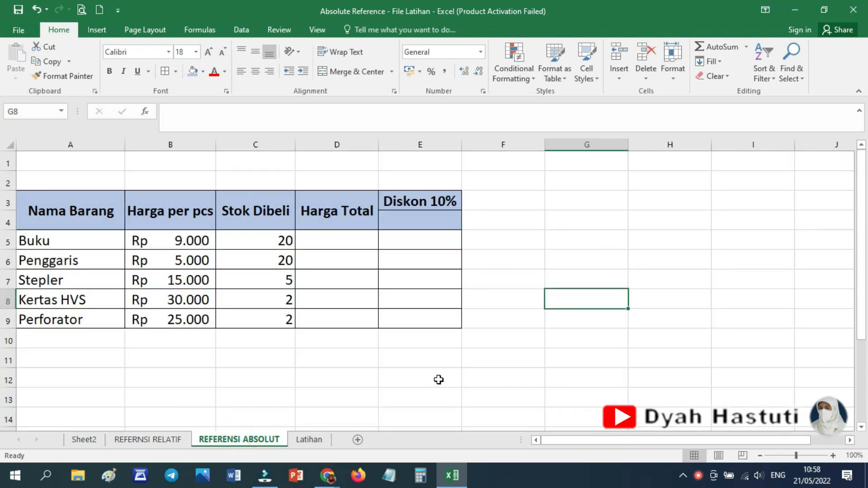
pyautogui.click(149, 438)
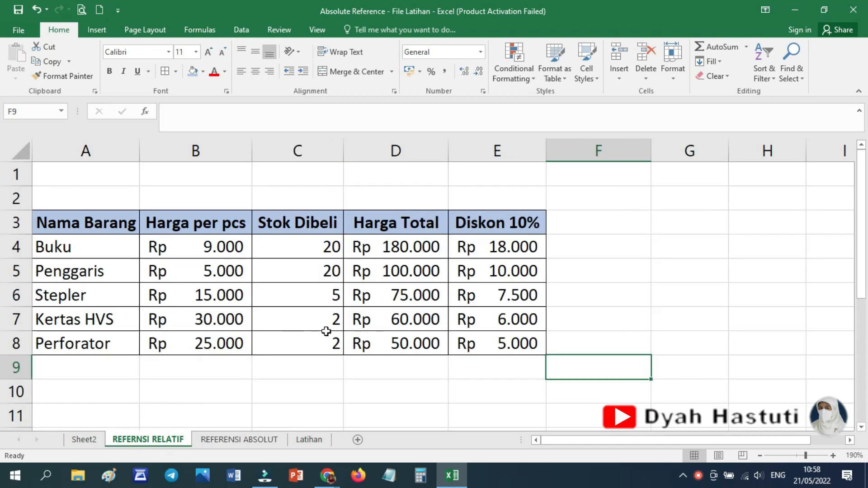
pyautogui.click(261, 441)
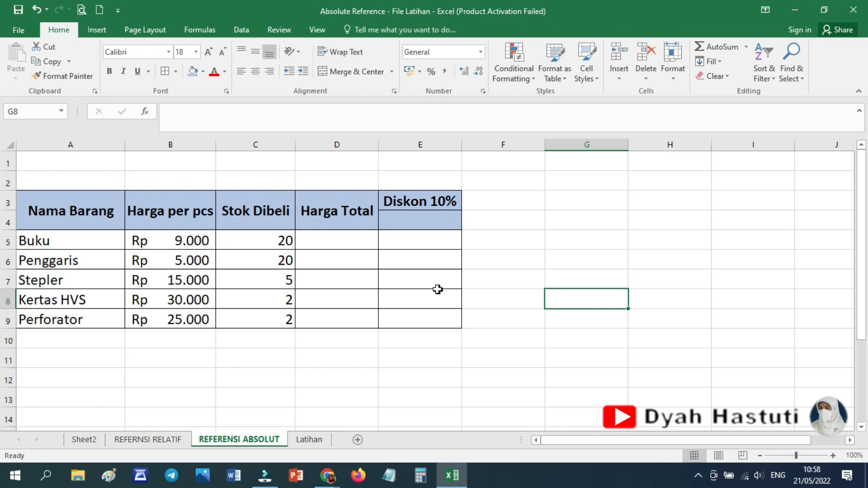
pyautogui.click(330, 238)
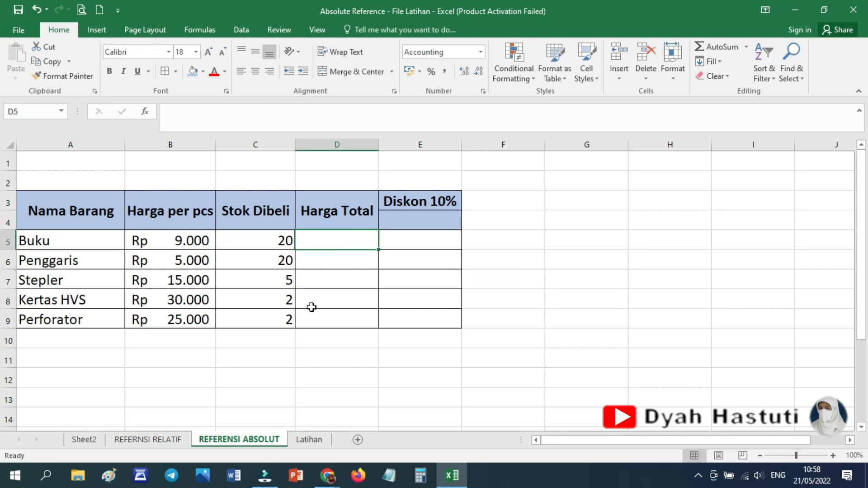
pyautogui.write('=')
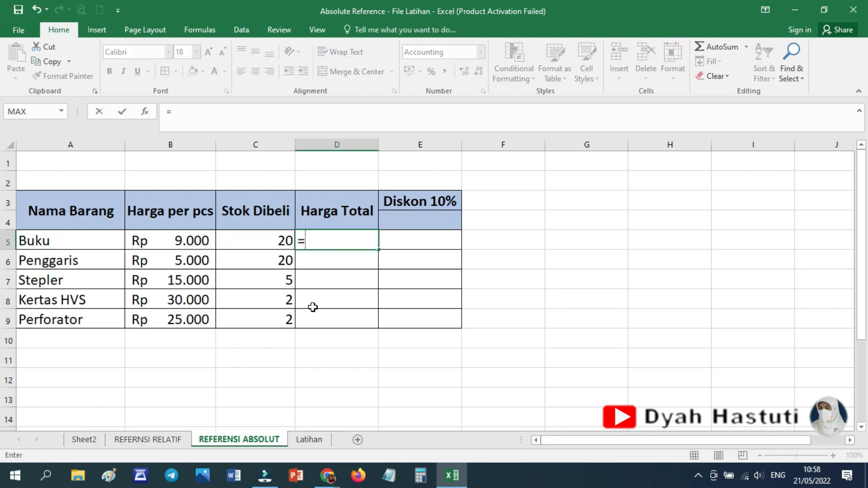
pyautogui.click(185, 237)
pyautogui.write('*')
pyautogui.click(260, 244)
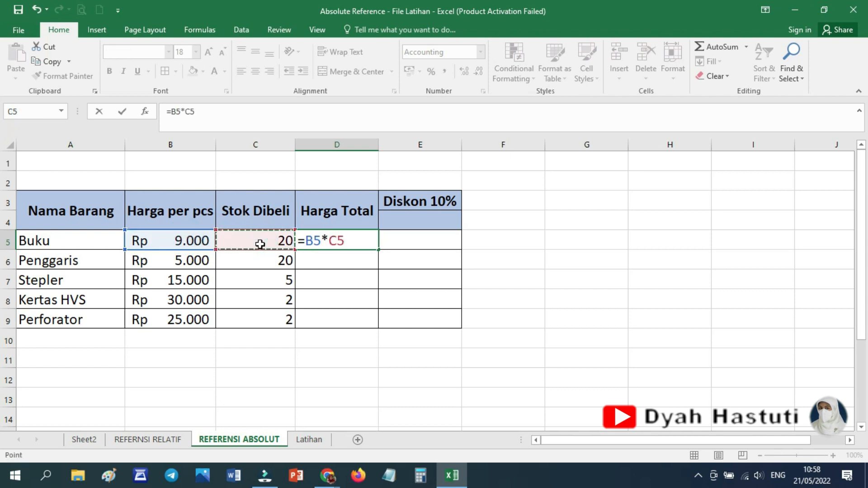
pyautogui.press('Return')
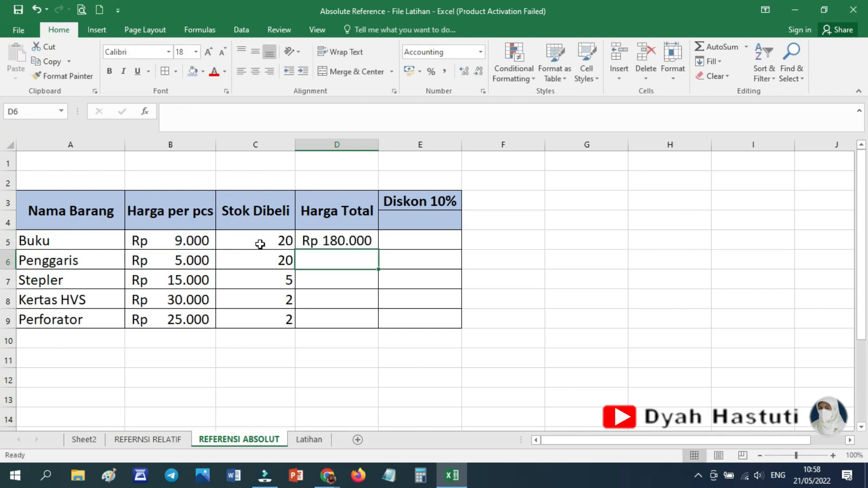
# Fill the Harga Total formula from D5 down to D9 and check the formula in each cell.
pyautogui.click(327, 240)
pyautogui.moveTo(380, 250); pyautogui.dragTo(374, 330)
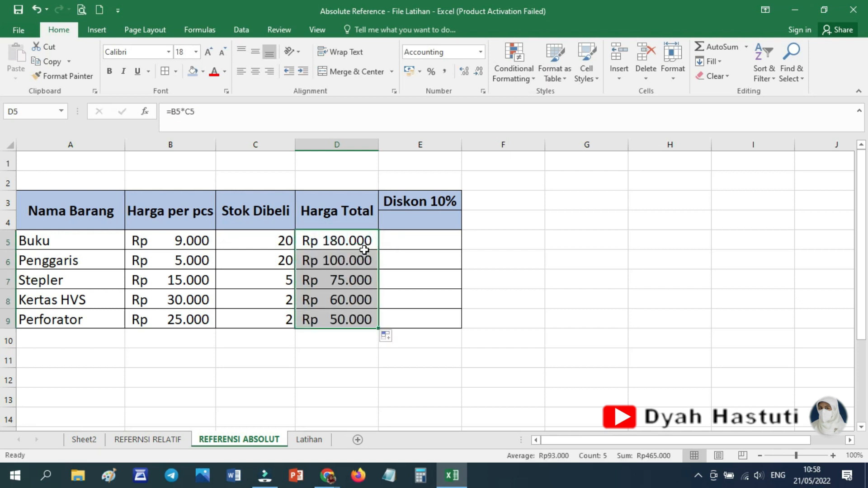
pyautogui.click(344, 241)
pyautogui.click(337, 260)
pyautogui.click(339, 279)
pyautogui.click(338, 299)
pyautogui.click(338, 319)
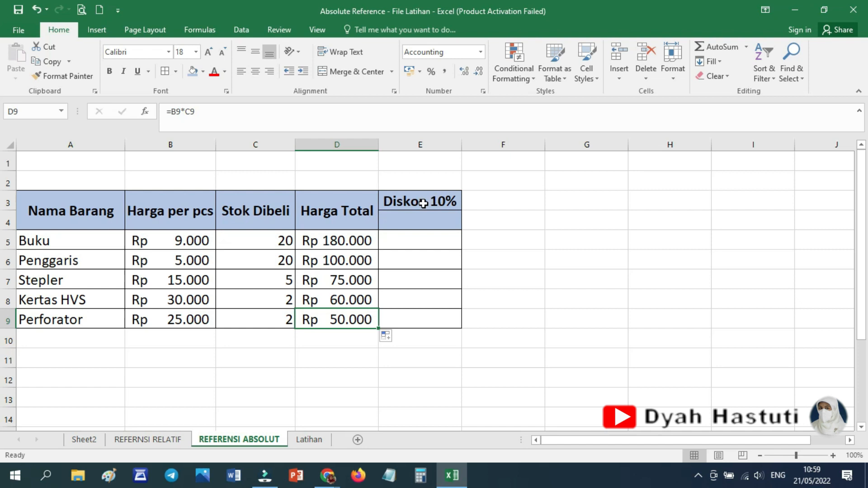
# Shorten the heading in E3 to Diskon and enter 10% in E4 below it.
pyautogui.click(432, 200)
pyautogui.doubleClick(202, 112)
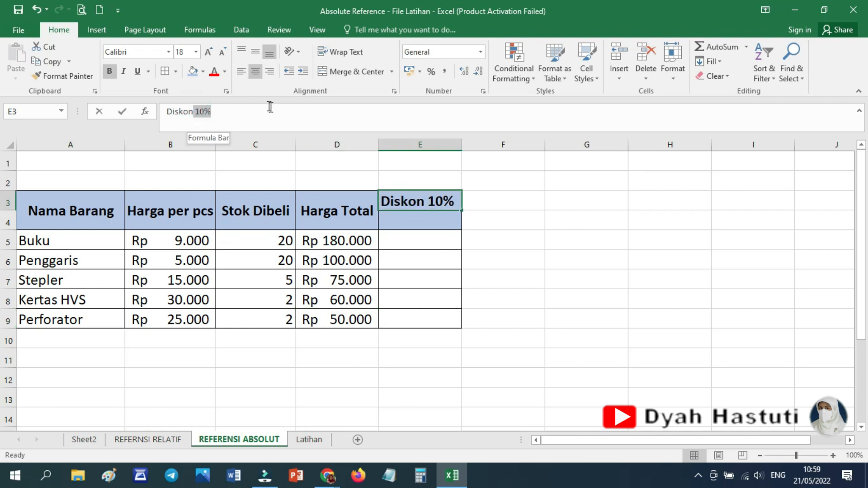
pyautogui.press('BackSpace')
pyautogui.press('Return')
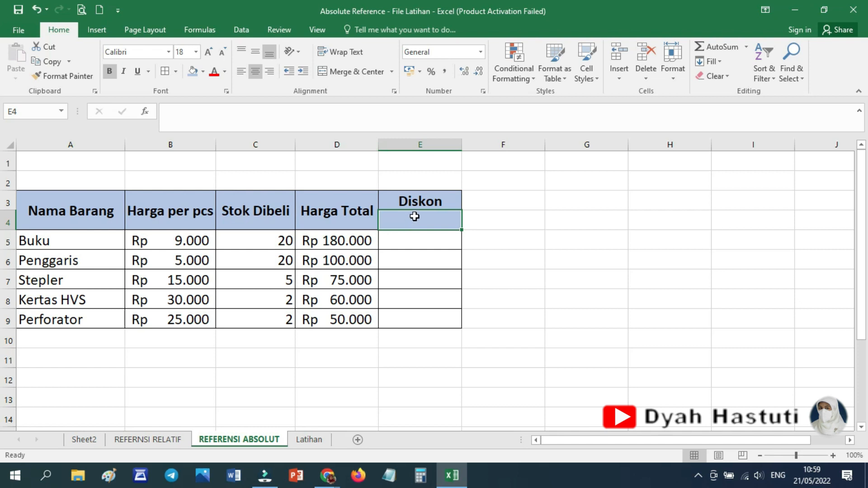
pyautogui.write('10%')
pyautogui.press('Return')
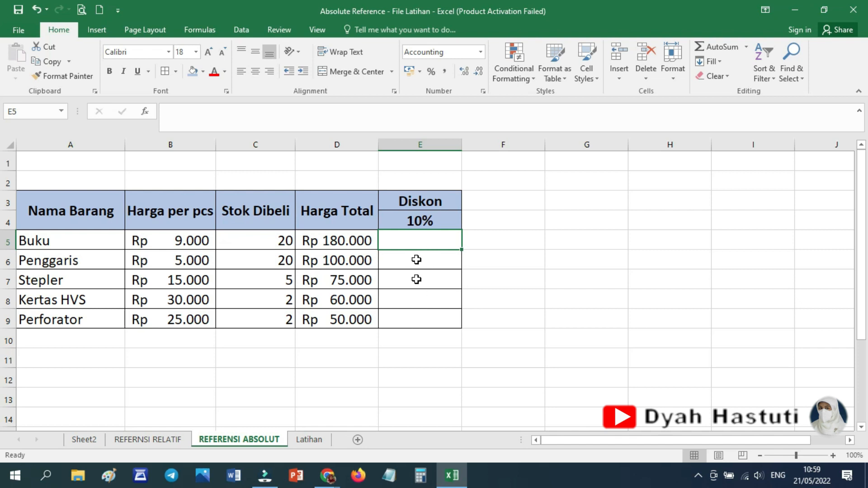
# Compare the 10% cell E4 with the discount formula in E4 of the REFERNSI RELATIF sheet, and return to the REFERENSI ABSOLUT sheet.
pyautogui.click(433, 219)
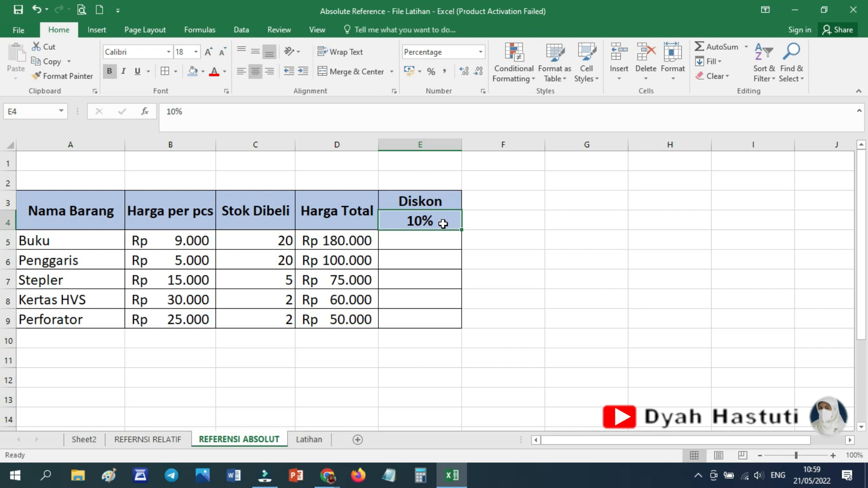
pyautogui.click(150, 439)
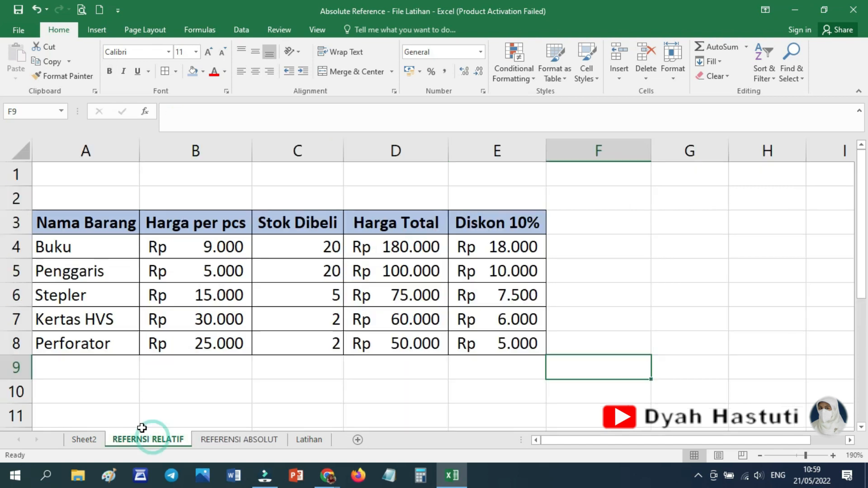
pyautogui.click(502, 251)
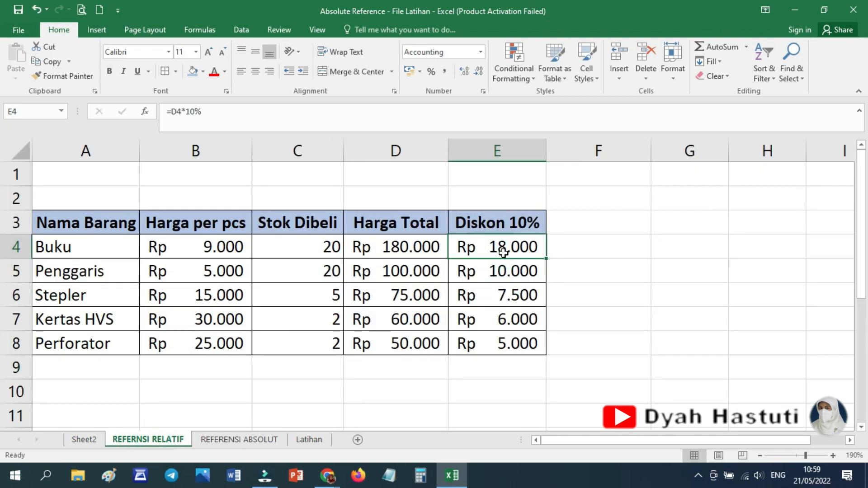
pyautogui.click(233, 113)
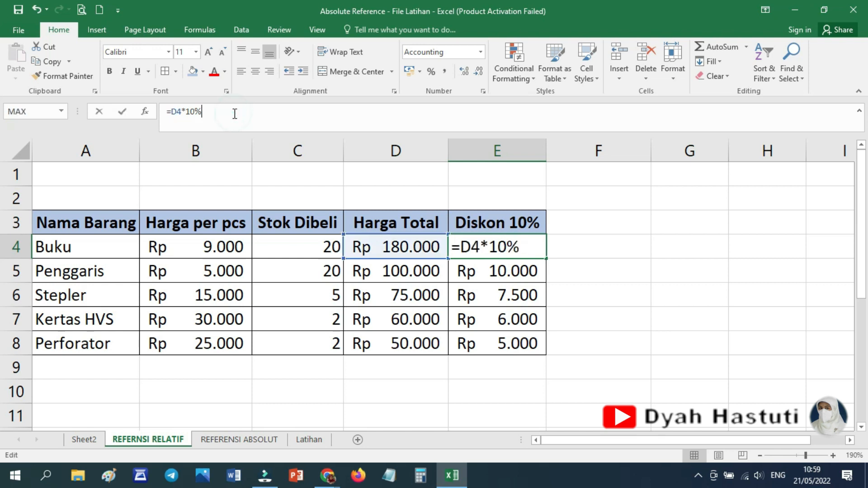
pyautogui.click(251, 441)
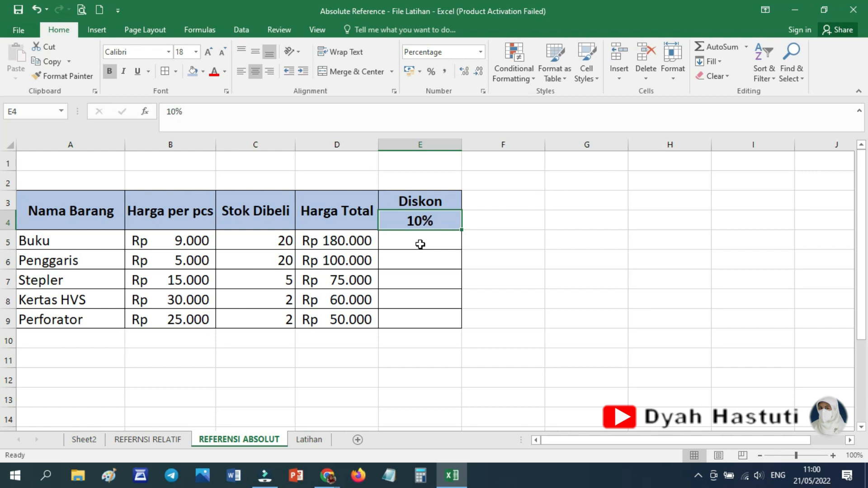
# Calculate the discount for Buku in E5 with the formula =D5*E4.
pyautogui.click(420, 242)
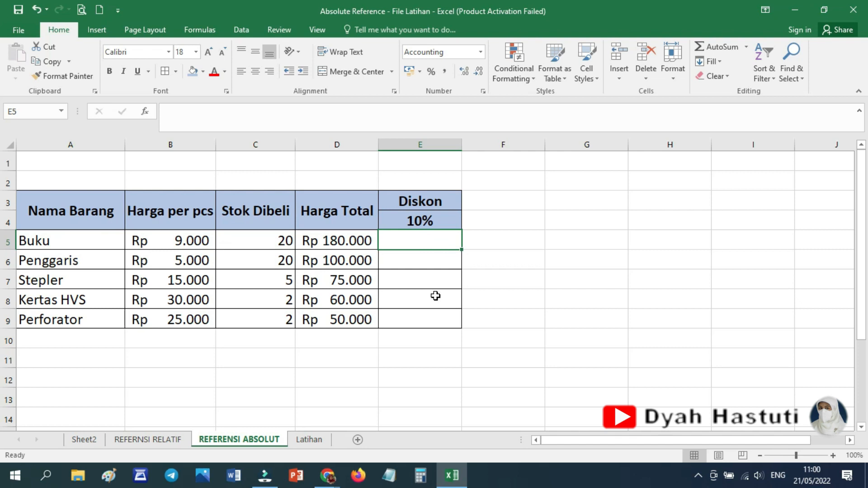
pyautogui.write('=')
pyautogui.click(343, 241)
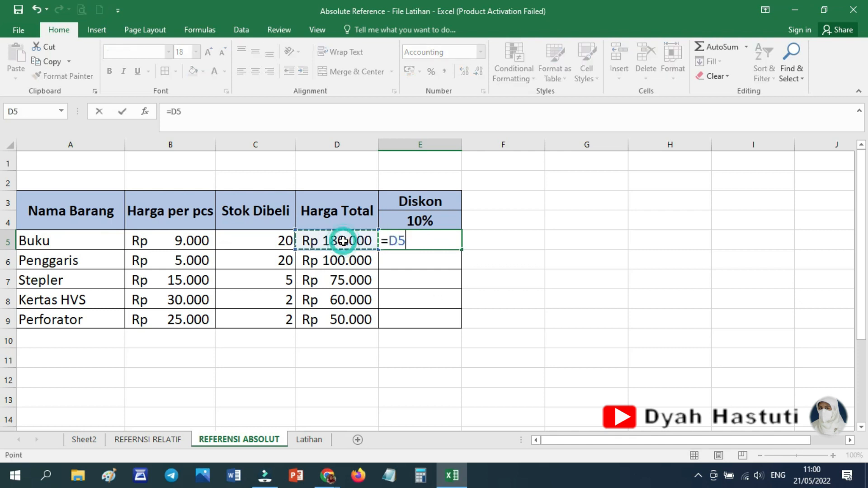
pyautogui.write('*')
pyautogui.click(435, 220)
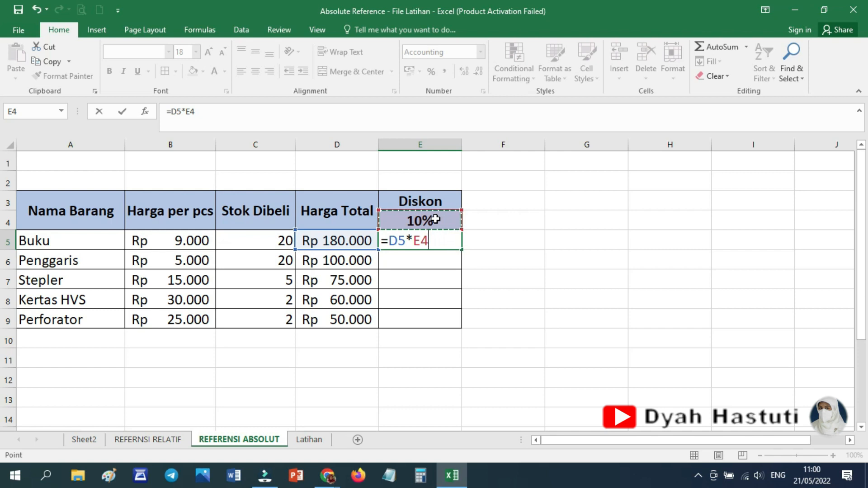
pyautogui.press('Return')
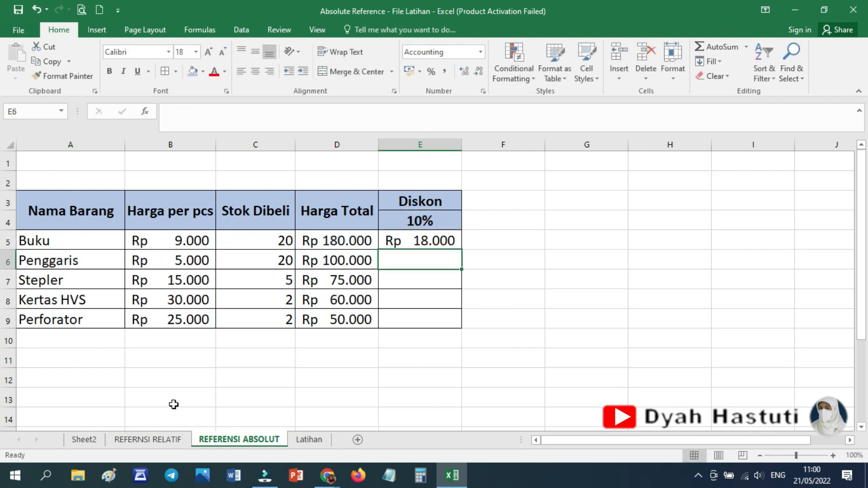
# Try filling the relative discount formula from E5 down to E9, and widen column E to inspect the values.
pyautogui.click(155, 439)
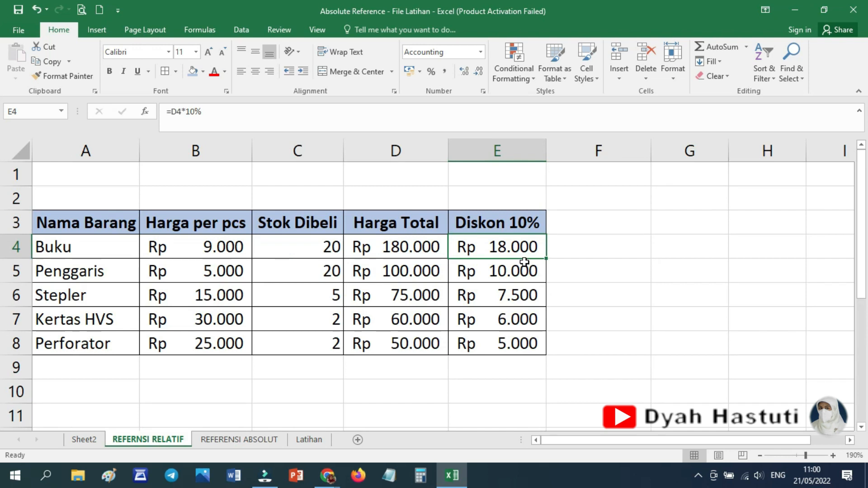
pyautogui.click(241, 437)
pyautogui.click(446, 242)
pyautogui.moveTo(462, 250); pyautogui.dragTo(458, 325)
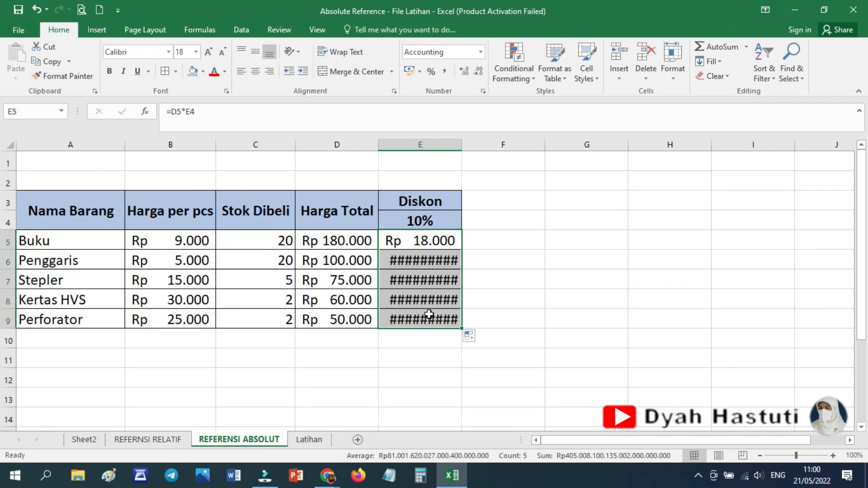
pyautogui.moveTo(464, 145); pyautogui.dragTo(560, 146)
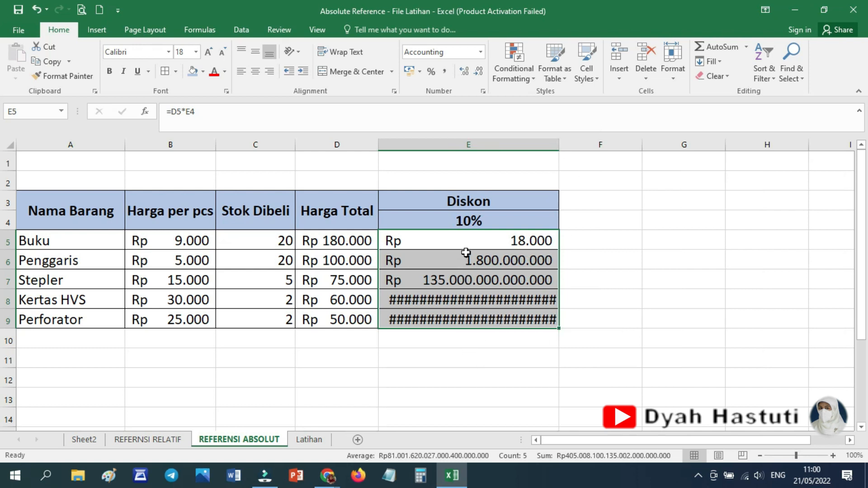
# Clear the discounts in E6:E9 and make the E4 reference in E5 absolute, so the formula reads =D5*$E$4.
pyautogui.moveTo(467, 260); pyautogui.dragTo(471, 320)
pyautogui.press('Delete')
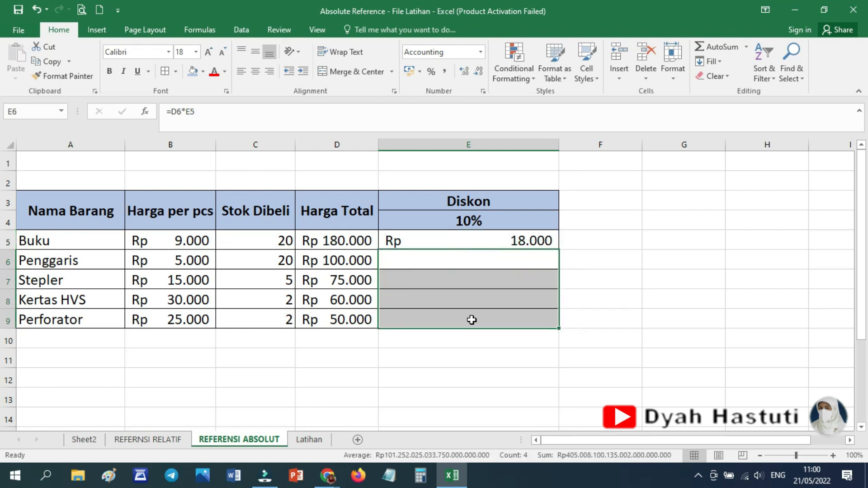
pyautogui.click(459, 242)
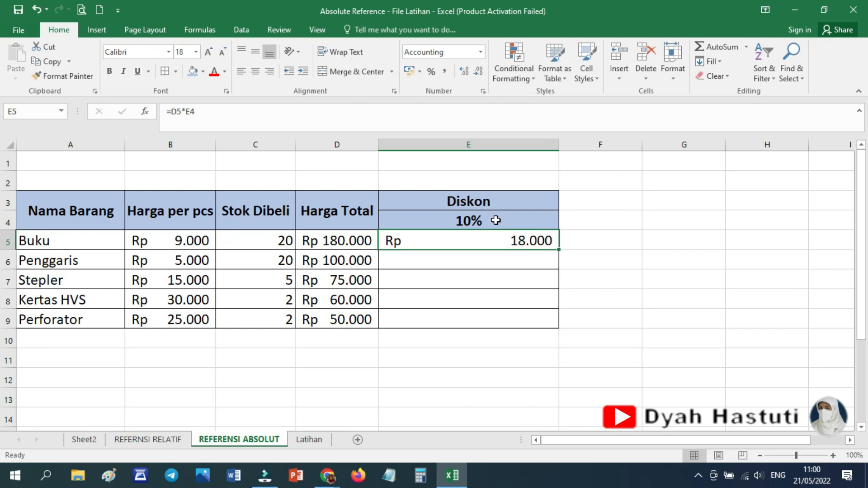
pyautogui.click(189, 111)
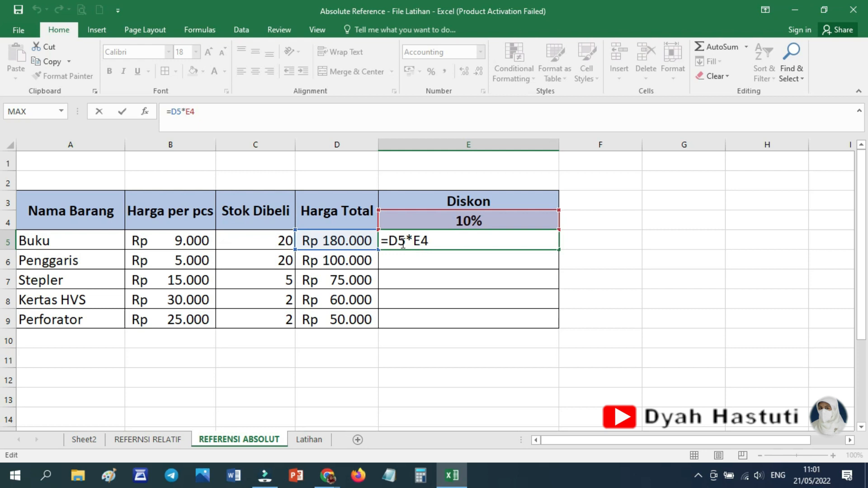
pyautogui.write('$')
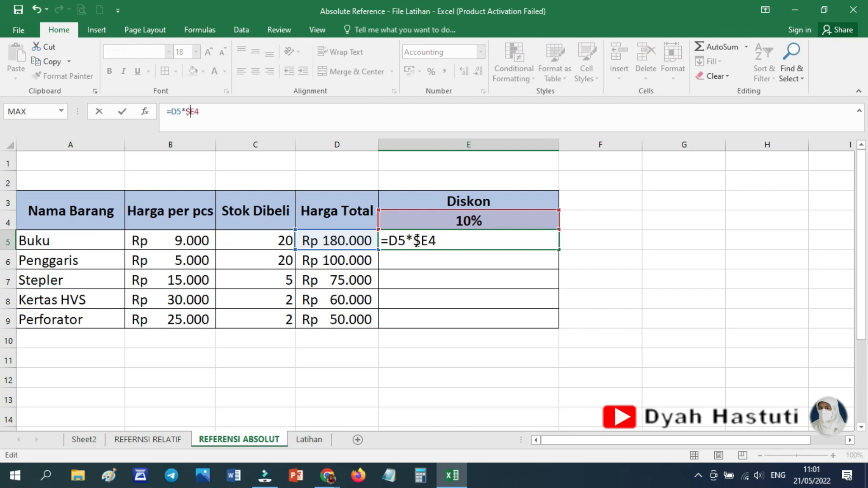
pyautogui.click(197, 111)
pyautogui.write('$')
pyautogui.press('Return')
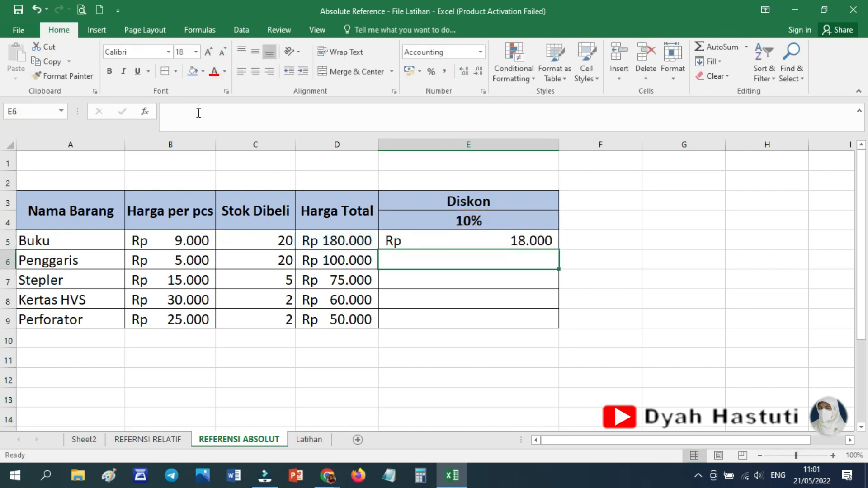
# Fill the absolute-reference discount formula from E5 down to E9 and compare the discounts with the REFERNSI RELATIF sheet.
pyautogui.click(458, 241)
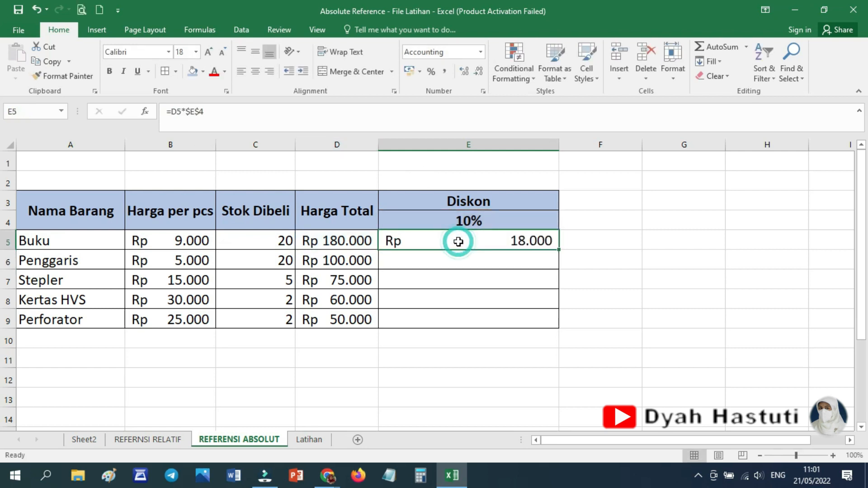
pyautogui.doubleClick(560, 250)
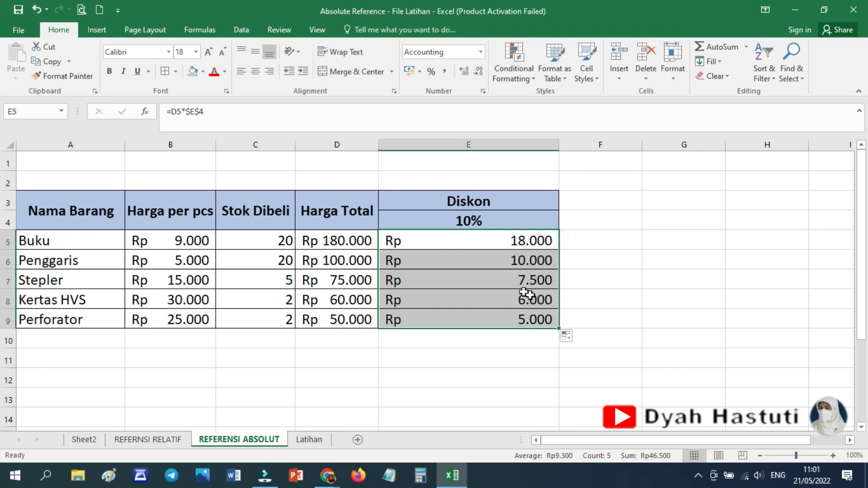
pyautogui.click(168, 445)
pyautogui.click(237, 440)
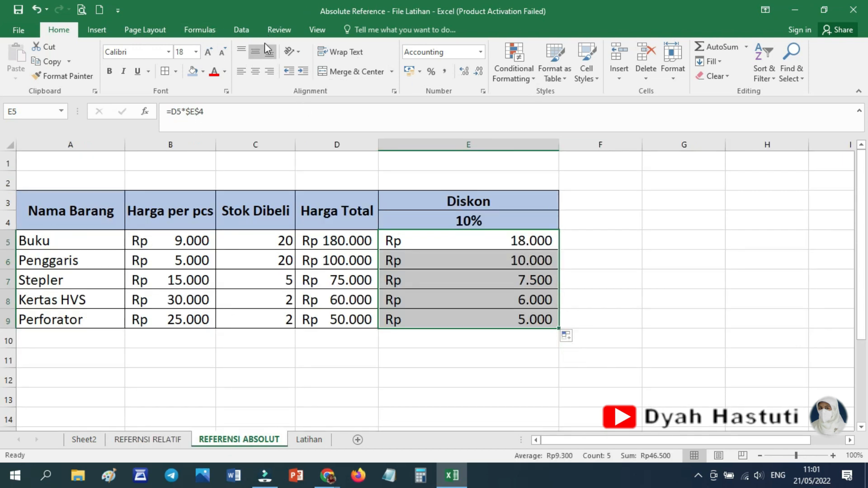
# Show the sheet's formulas temporarily to examine the references in the Harga Total and Diskon columns, and switch back to values.
pyautogui.click(197, 30)
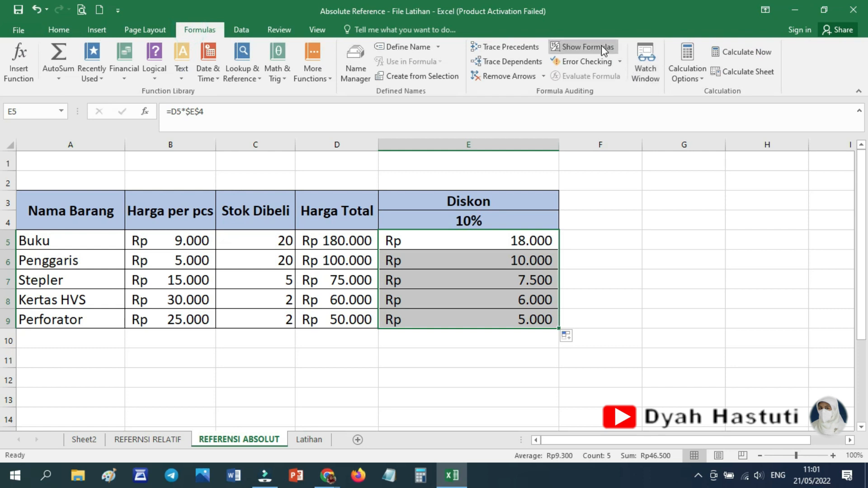
pyautogui.click(602, 46)
pyautogui.moveTo(575, 441); pyautogui.dragTo(610, 440)
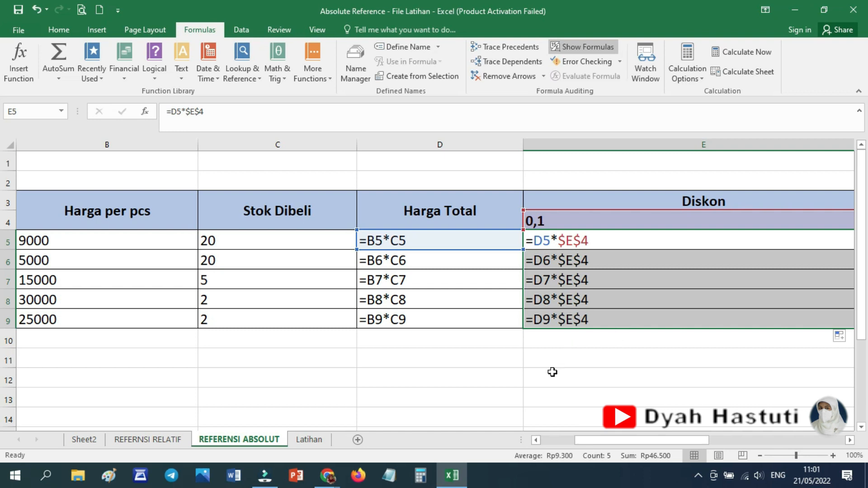
pyautogui.click(593, 48)
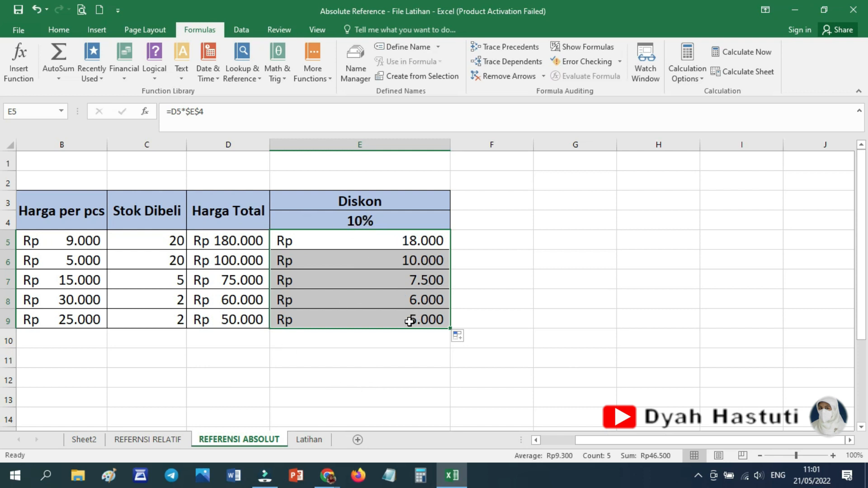
# Set the discount rate in E4 to 30% and narrow column E.
pyautogui.moveTo(595, 442); pyautogui.dragTo(562, 441)
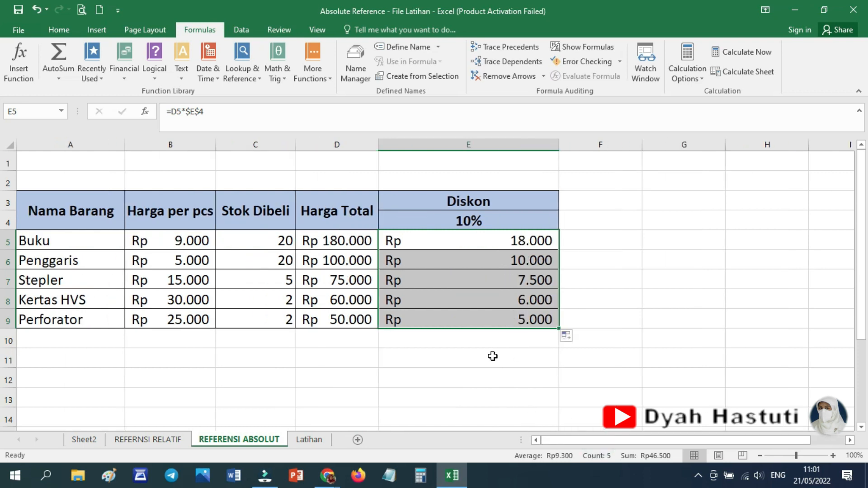
pyautogui.click(477, 221)
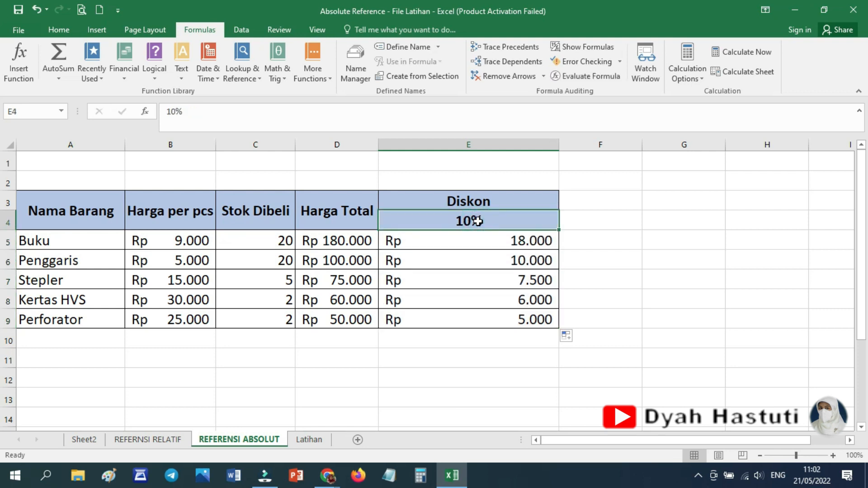
pyautogui.write('30')
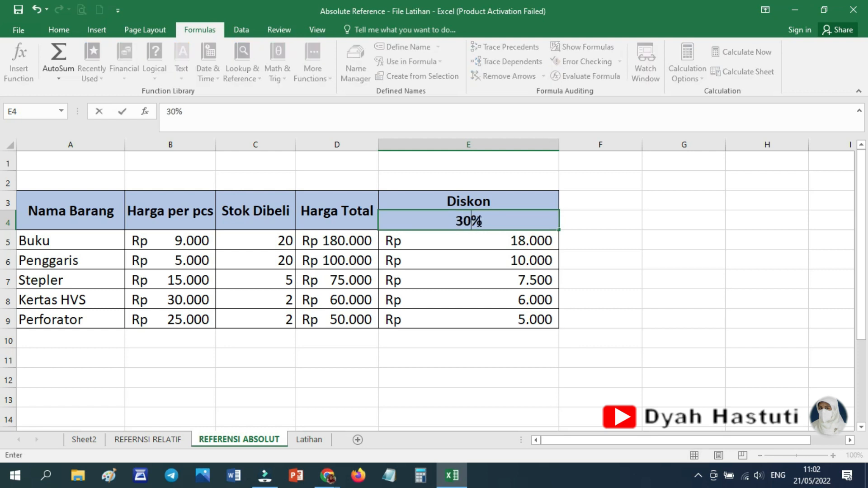
pyautogui.press('Return')
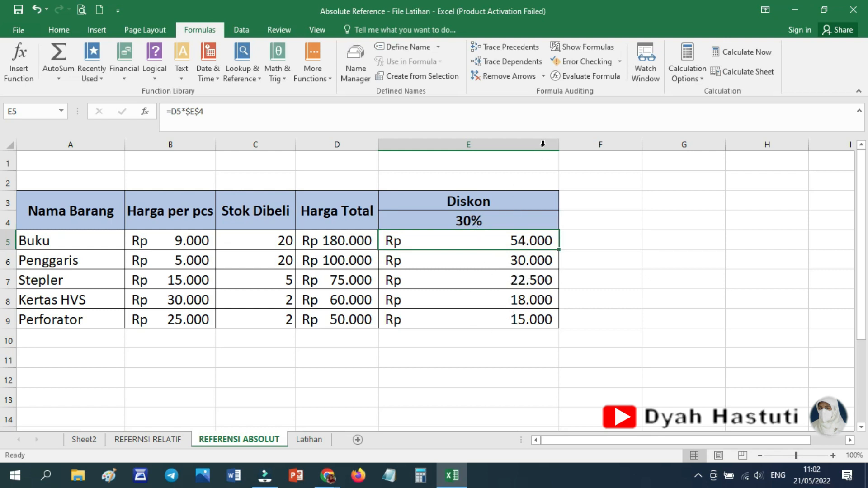
pyautogui.moveTo(558, 144); pyautogui.dragTo(491, 144)
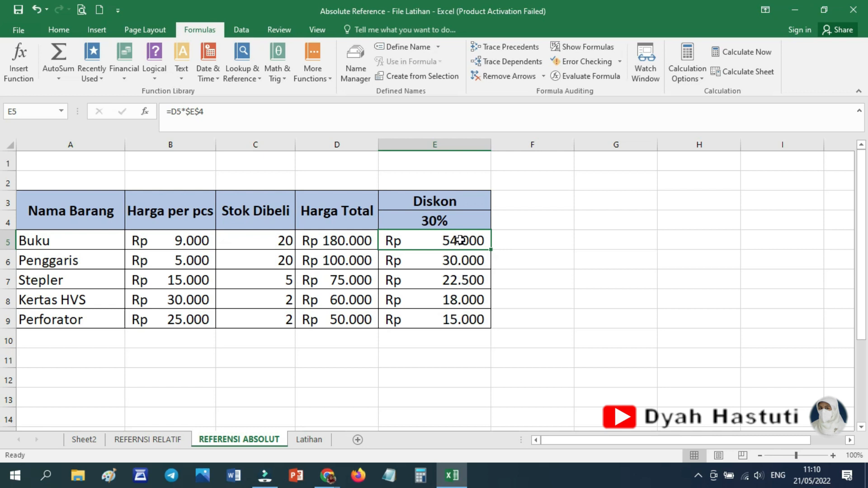
# Clear the discounts in E5:E9 and rebuild them with =D5*$E$4 entered in E5 and filled down to E9.
pyautogui.moveTo(457, 242); pyautogui.dragTo(454, 317)
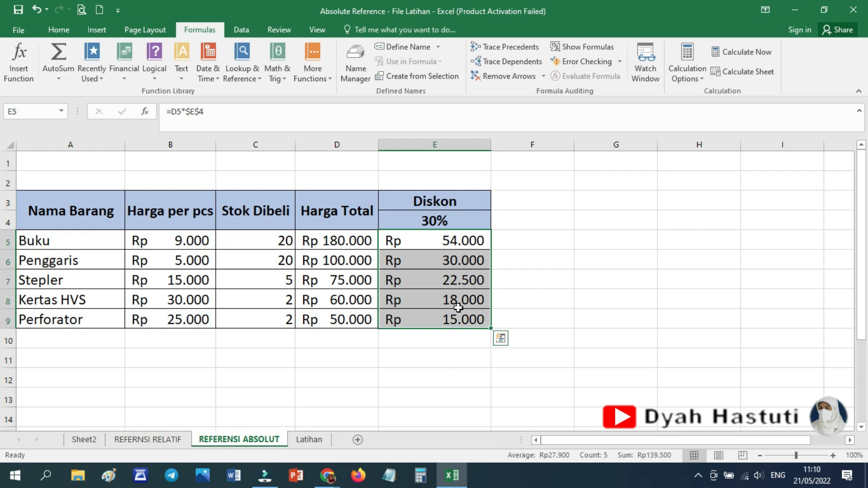
pyautogui.press('Delete')
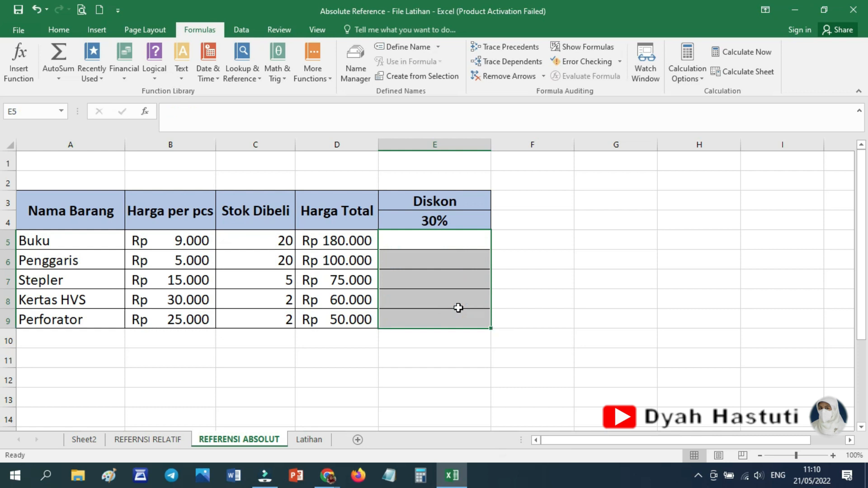
pyautogui.click(448, 241)
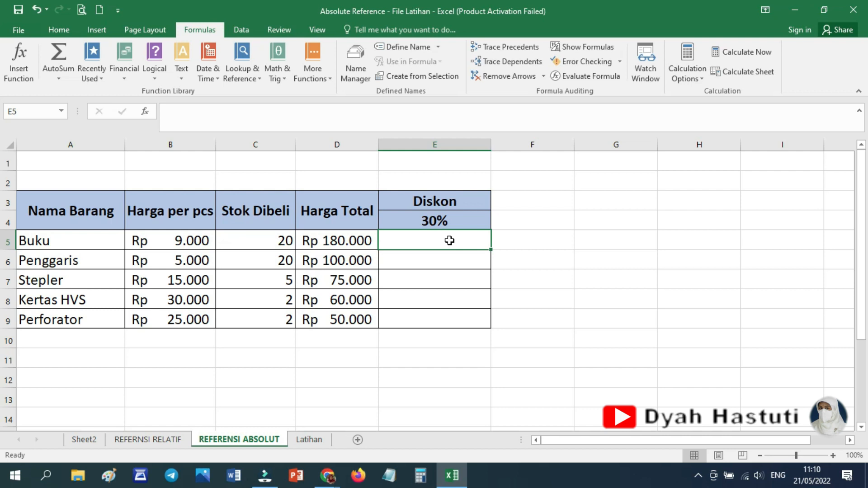
pyautogui.write('=')
pyautogui.click(338, 240)
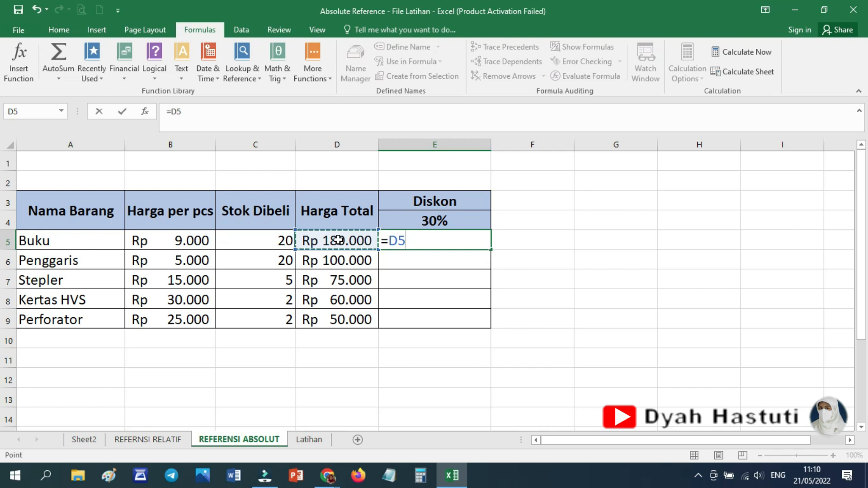
pyautogui.write('*')
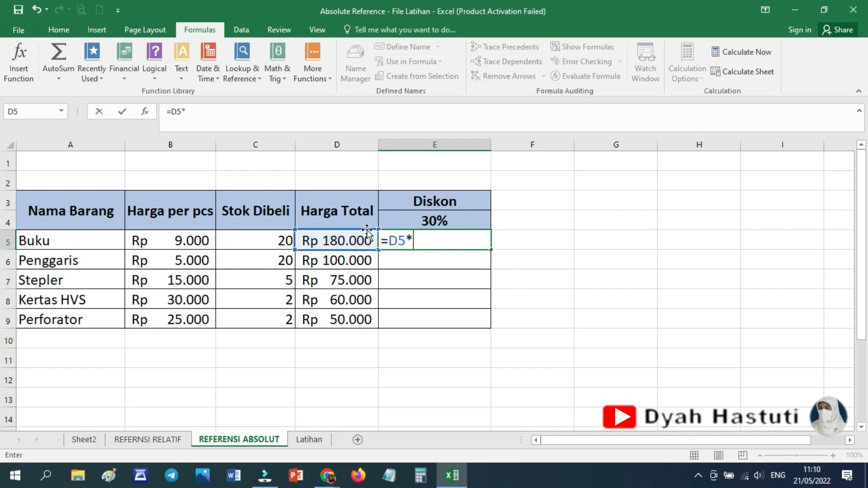
pyautogui.click(435, 220)
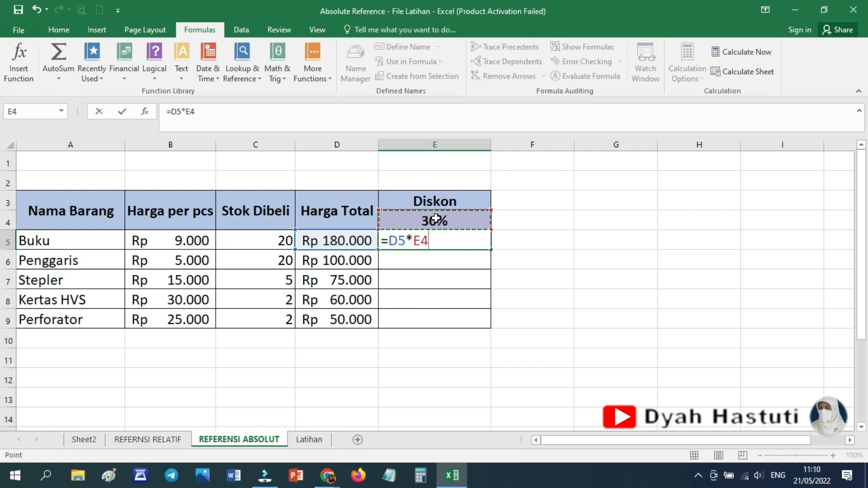
pyautogui.press('F4')
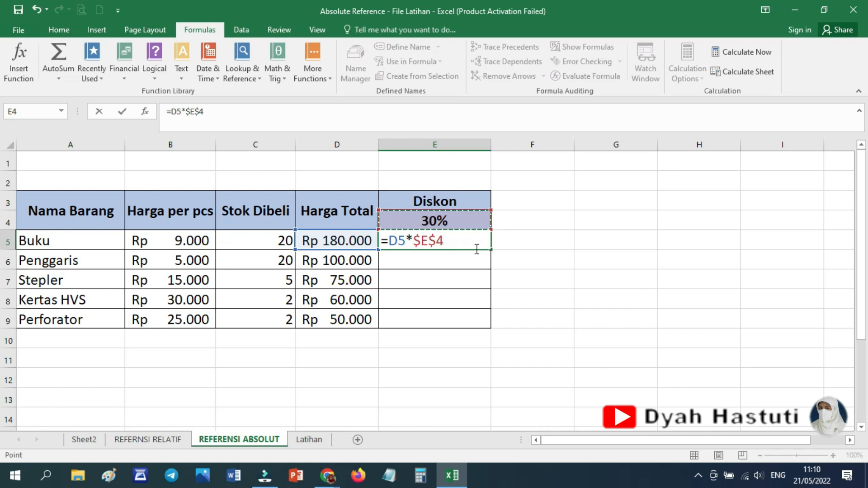
pyautogui.press('Return')
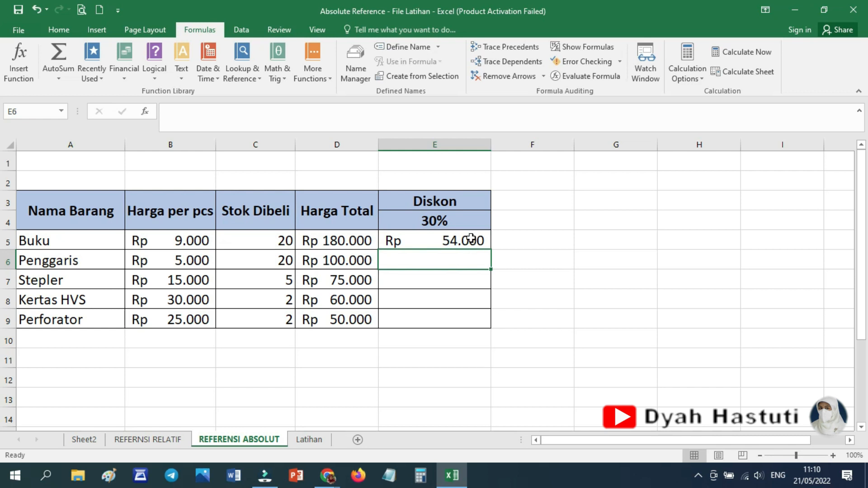
pyautogui.click(472, 240)
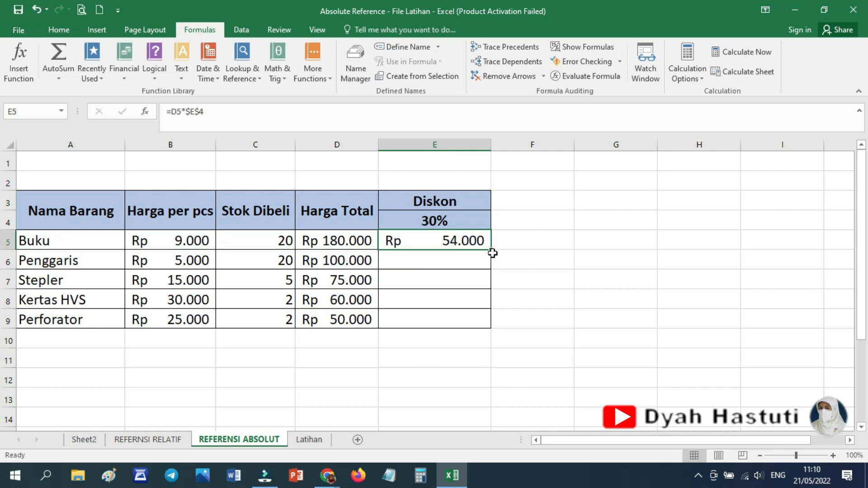
pyautogui.moveTo(491, 249); pyautogui.dragTo(488, 326)
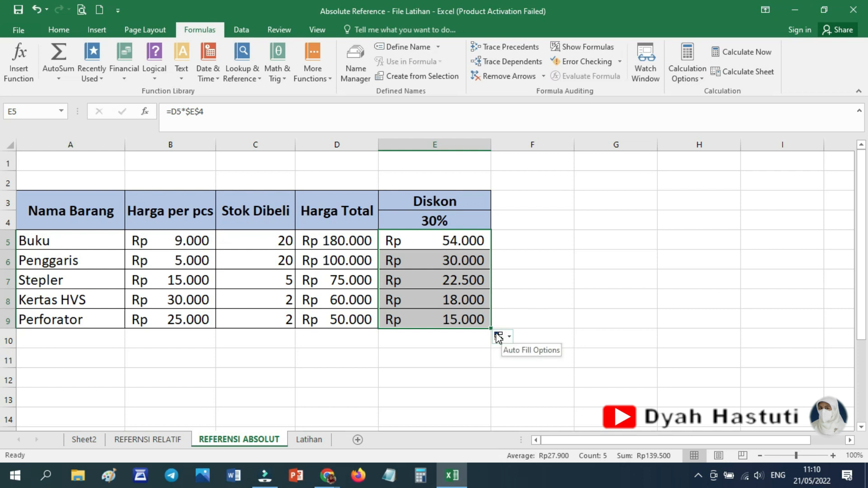
# Test the absolute reference by changing the discount rate in E4 to 10% and back to 30%.
pyautogui.click(427, 217)
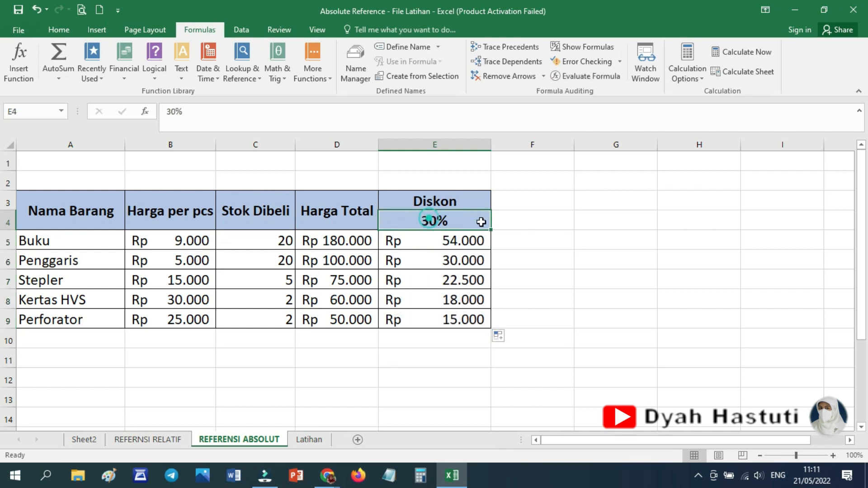
pyautogui.write('10')
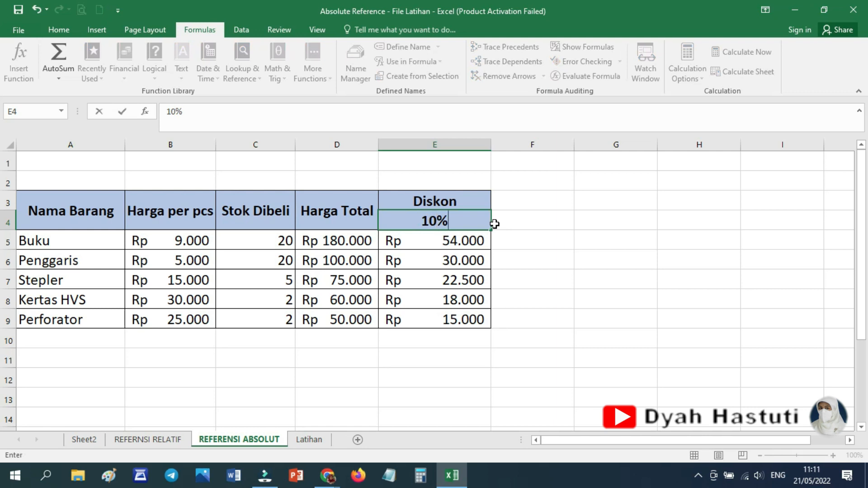
pyautogui.press('Return')
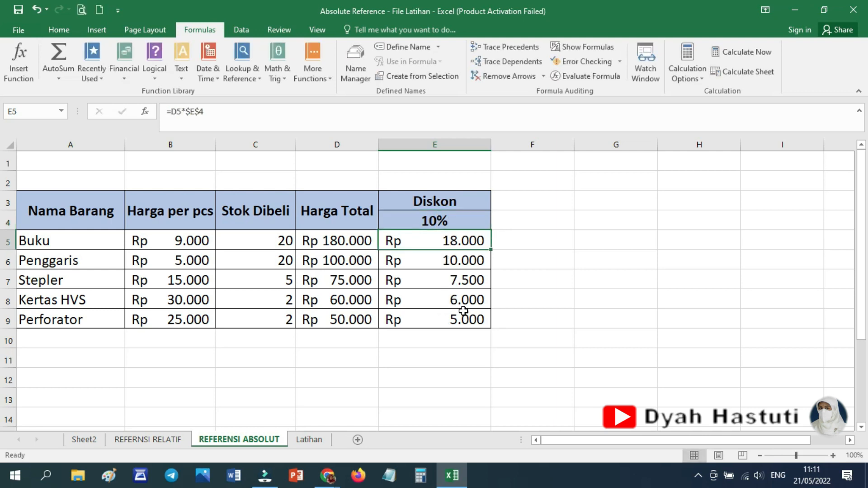
pyautogui.click(455, 224)
pyautogui.write('30')
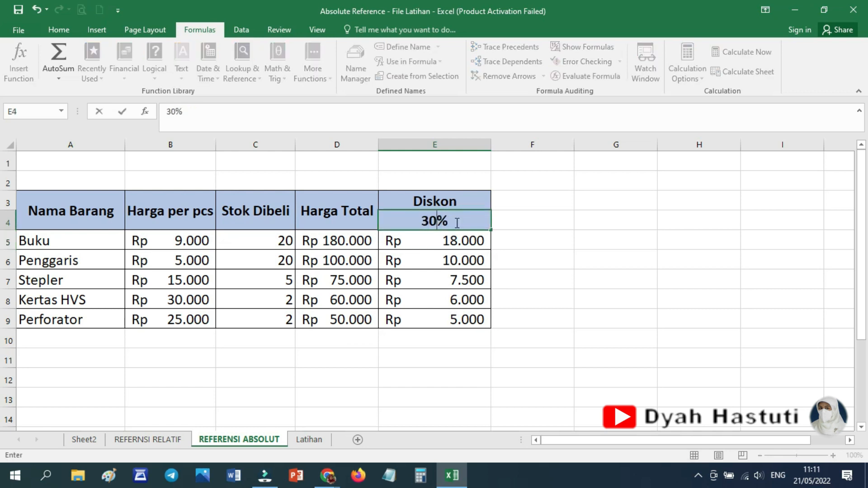
pyautogui.press('Return')
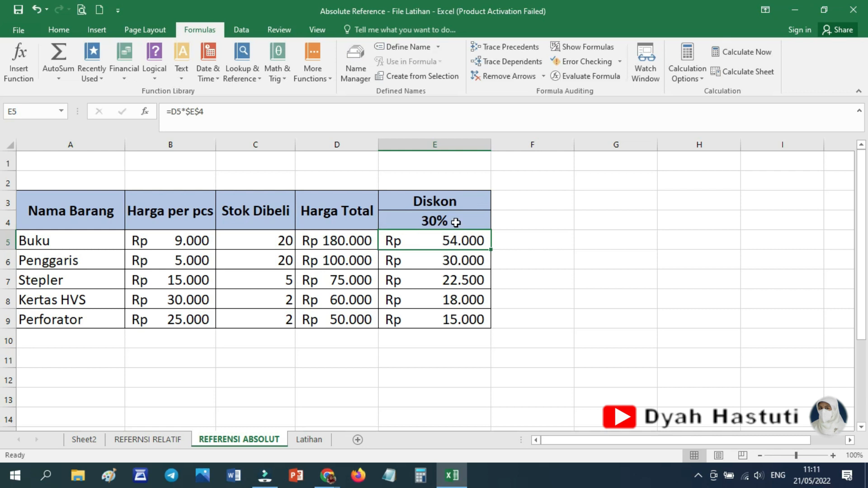
pyautogui.click(517, 339)
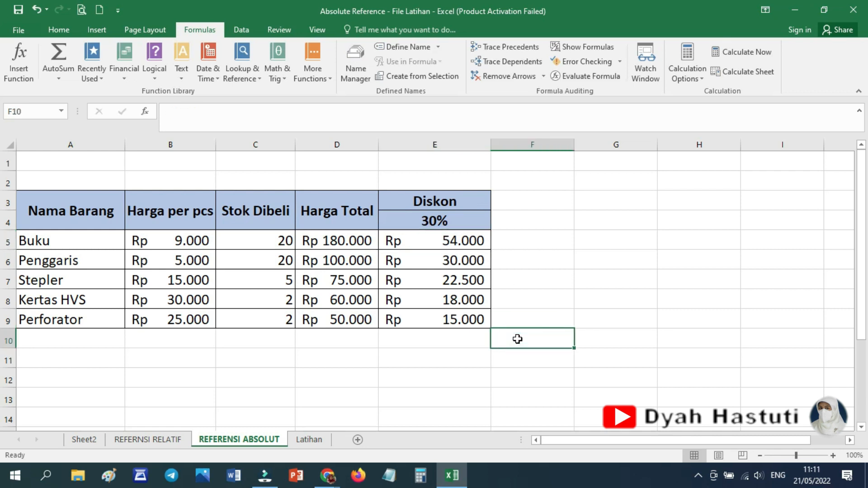